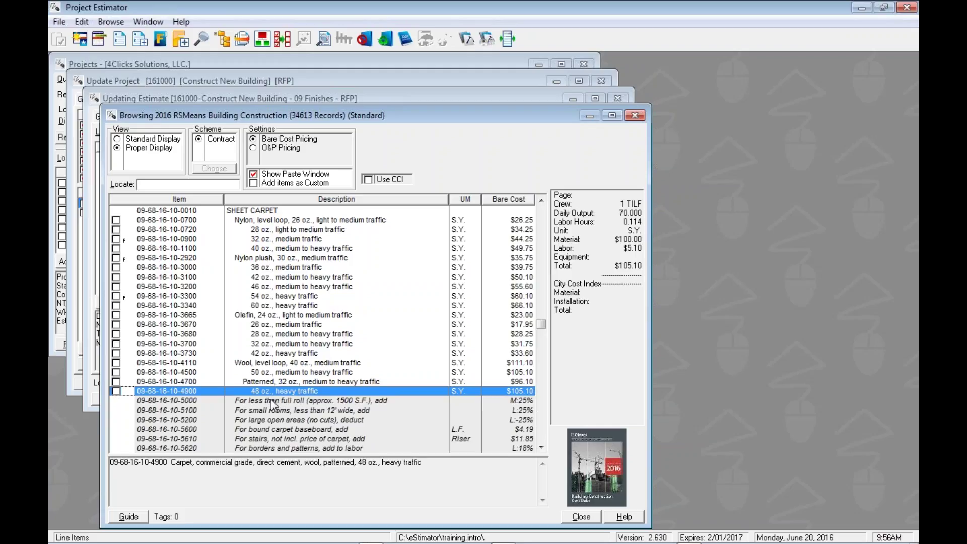
Examine the add and deduct modifier lines under Sheet Carpet, from the small-rooms adder to the brand-named fiber adder
click(271, 410)
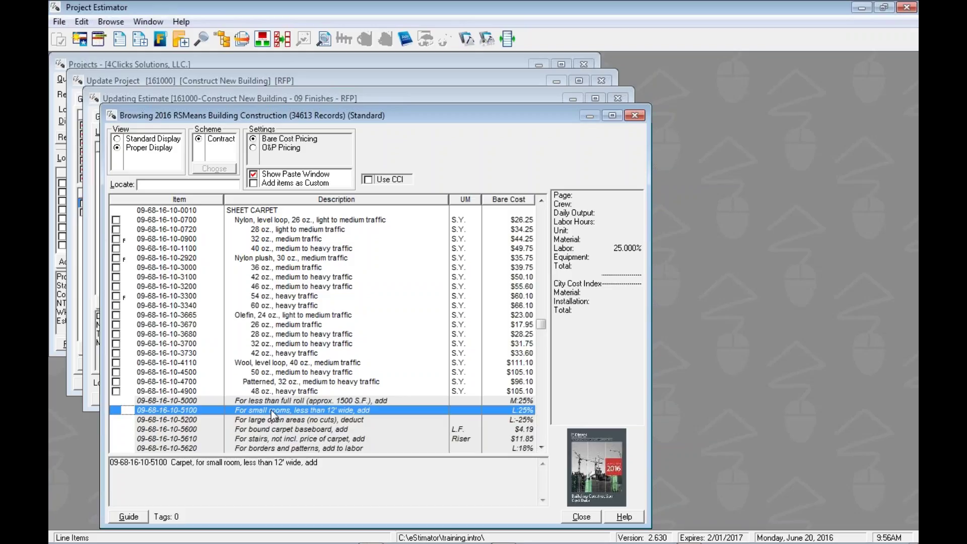
key(Down)
key(Down)
key(Down)
key(Down)
key(Down)
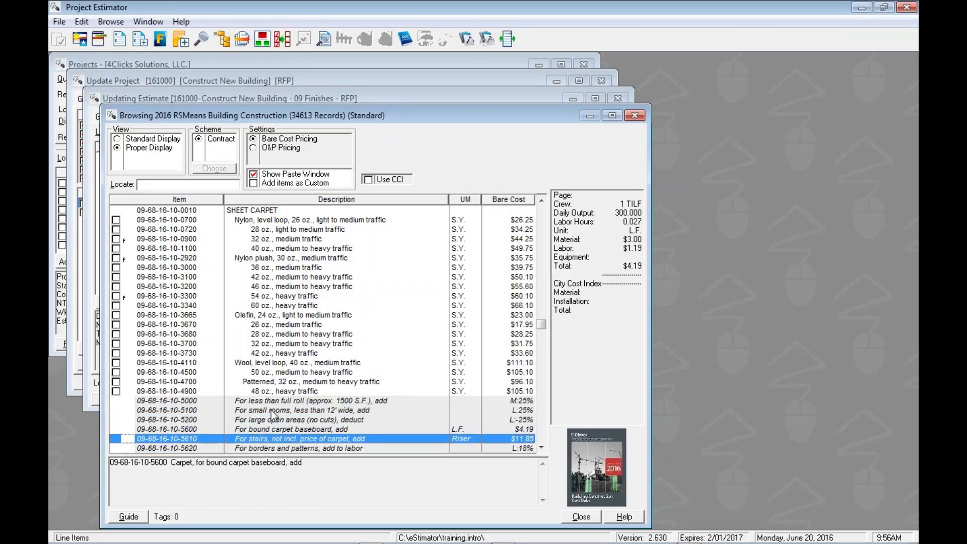
key(Down)
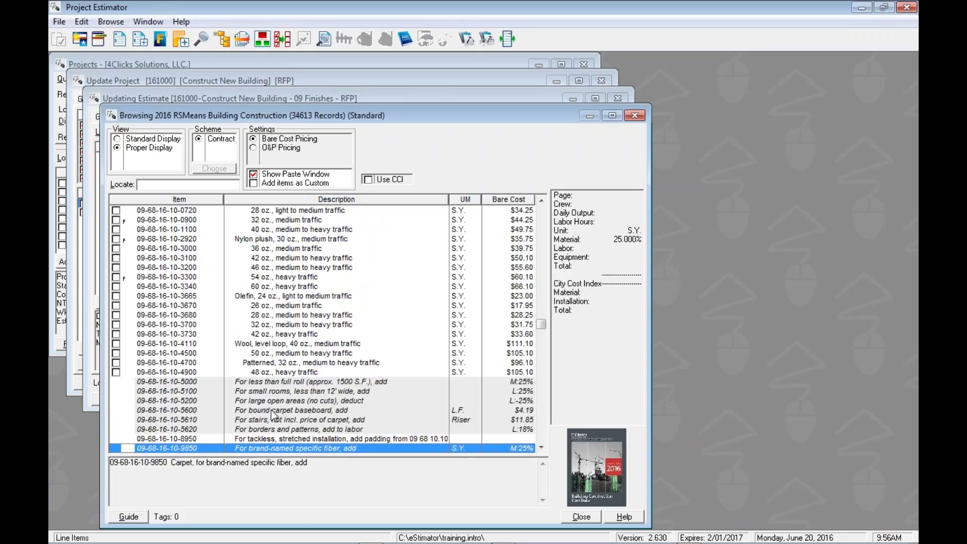
Review the olefin and wool sheet carpet line items and their cost breakdowns, ending on the 48 oz. heavy traffic wool carpet
key(Up)
key(Up)
key(Up)
key(Up)
key(Up)
key(Up)
key(Up)
key(Up)
key(Up)
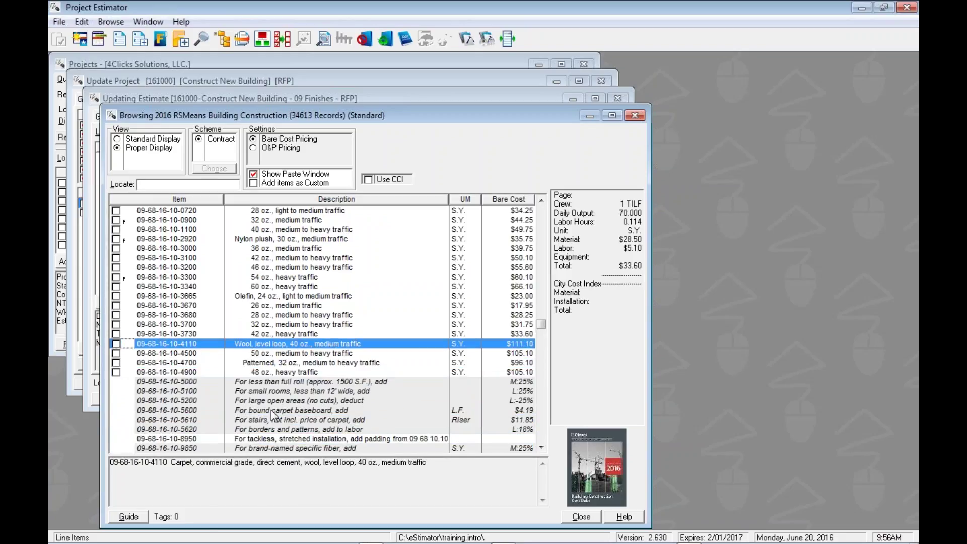
key(Up)
key(Up)
key(Up)
key(Up)
key(Up)
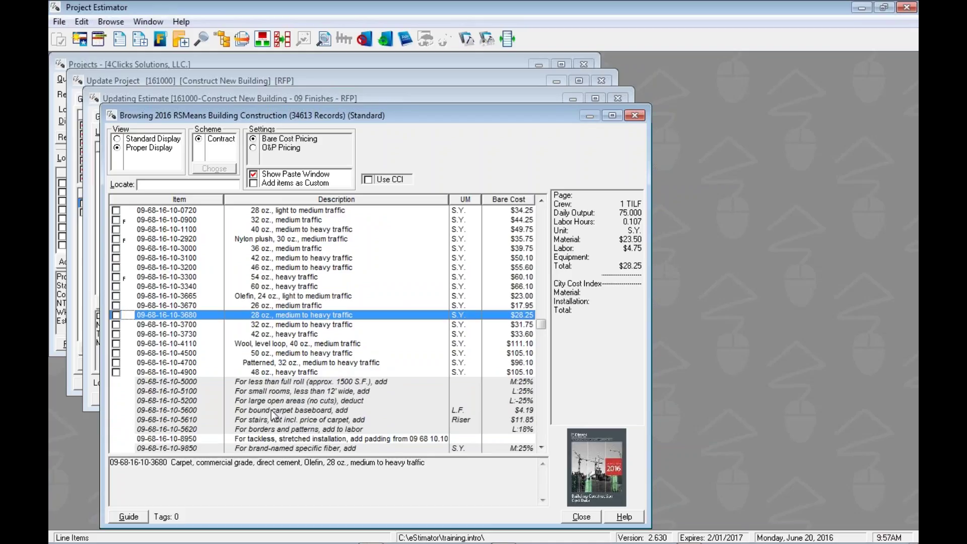
key(Down)
key(Down)
key(Down)
key(Down)
key(Down)
key(Down)
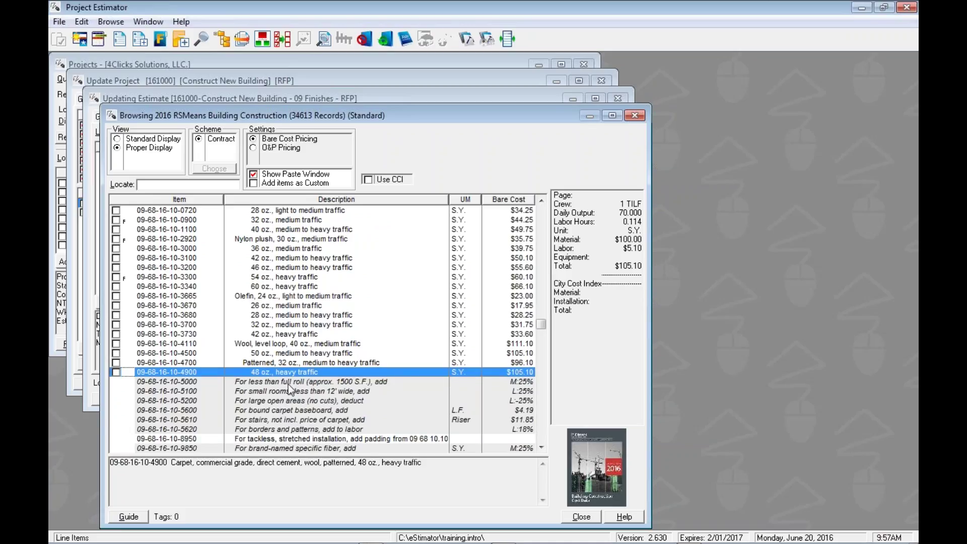
Compare the less-than-full-roll, small-rooms and bound baseboard modifiers with the 48 oz. heavy traffic wool carpet's cost breakdown
click(241, 383)
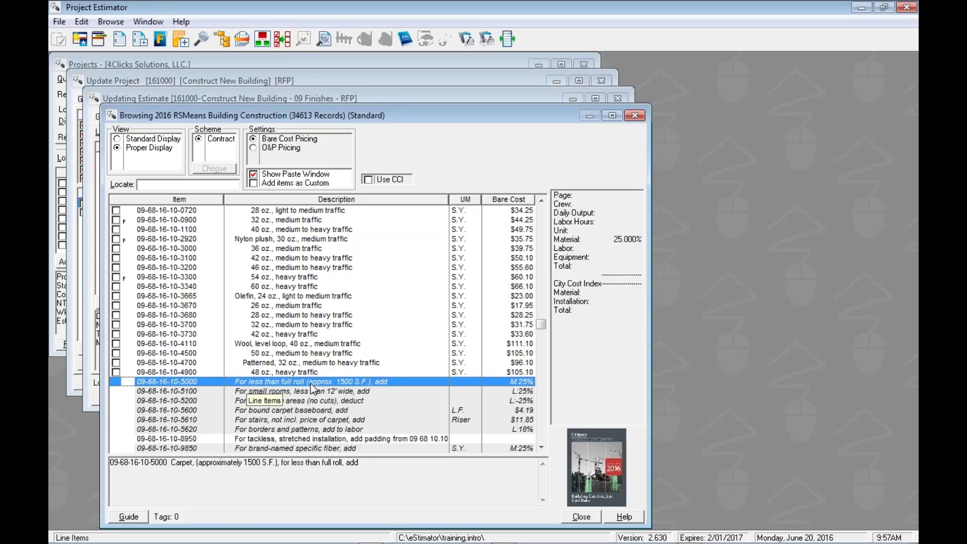
click(337, 391)
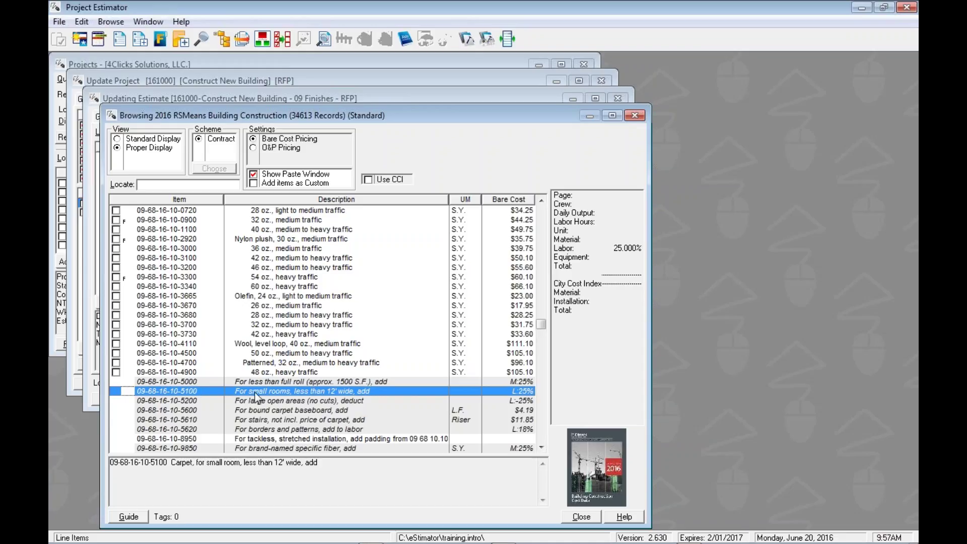
click(276, 380)
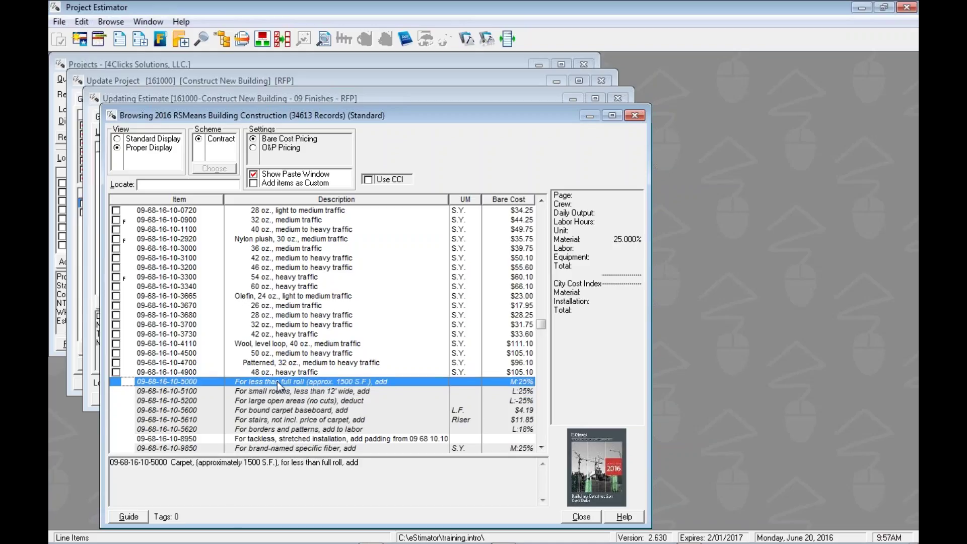
key(Up)
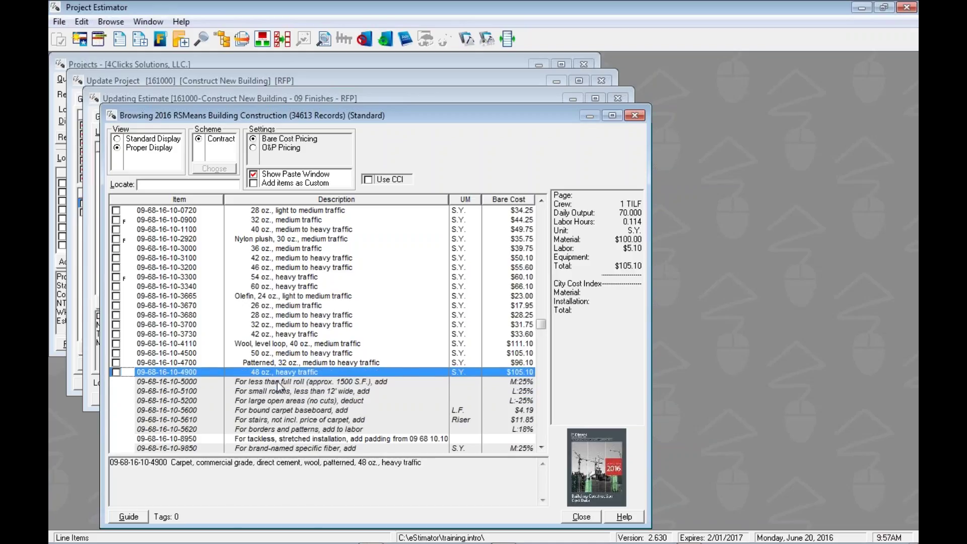
key(Down)
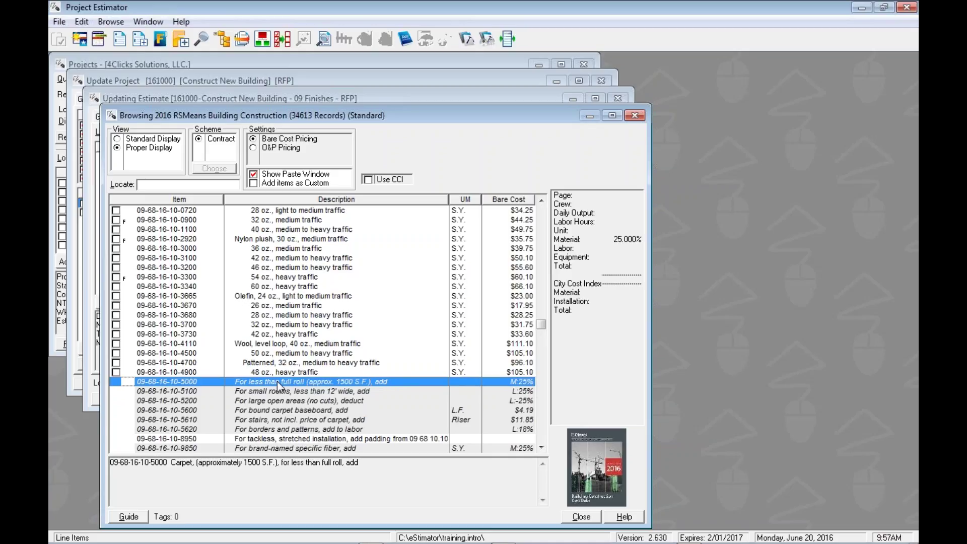
key(Down)
key(Down)
key(Down)
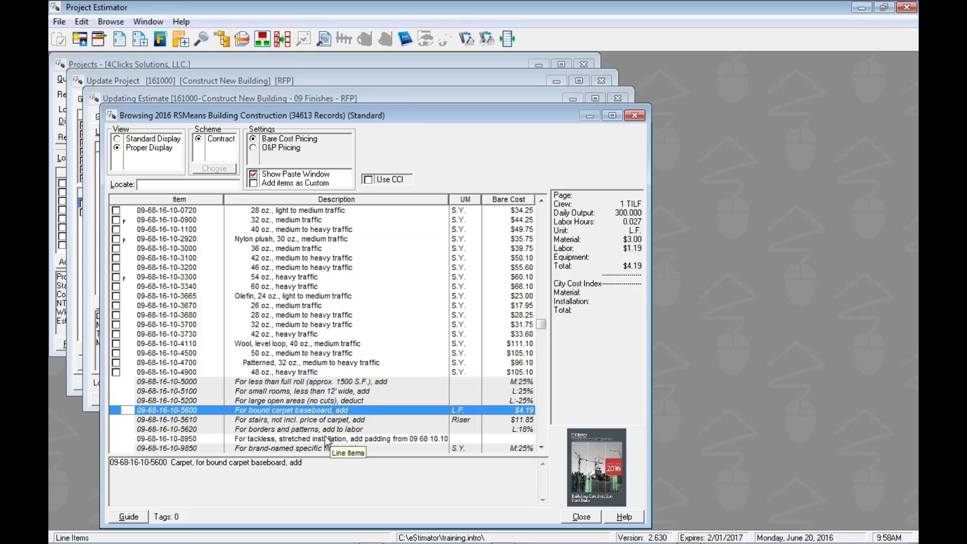
key(Up)
key(Up)
key(Up)
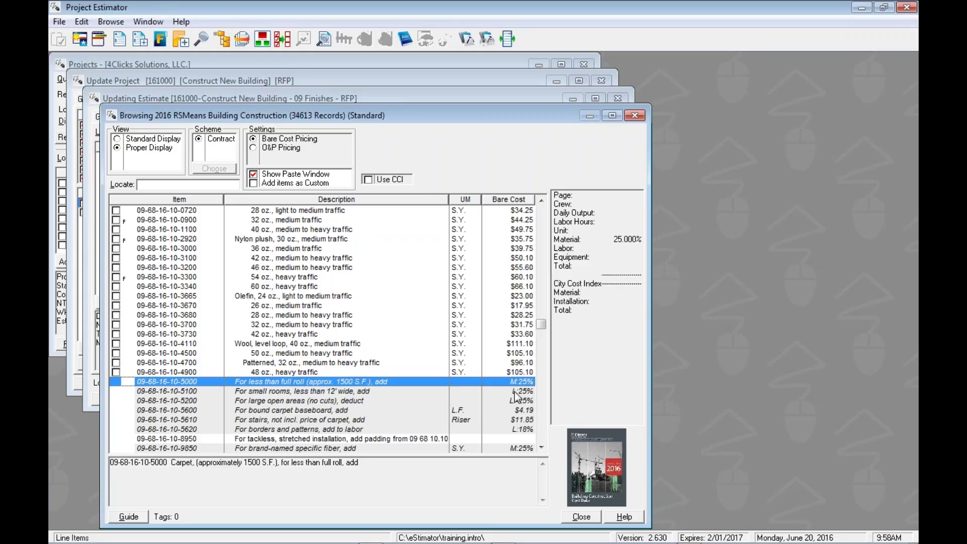
key(Up)
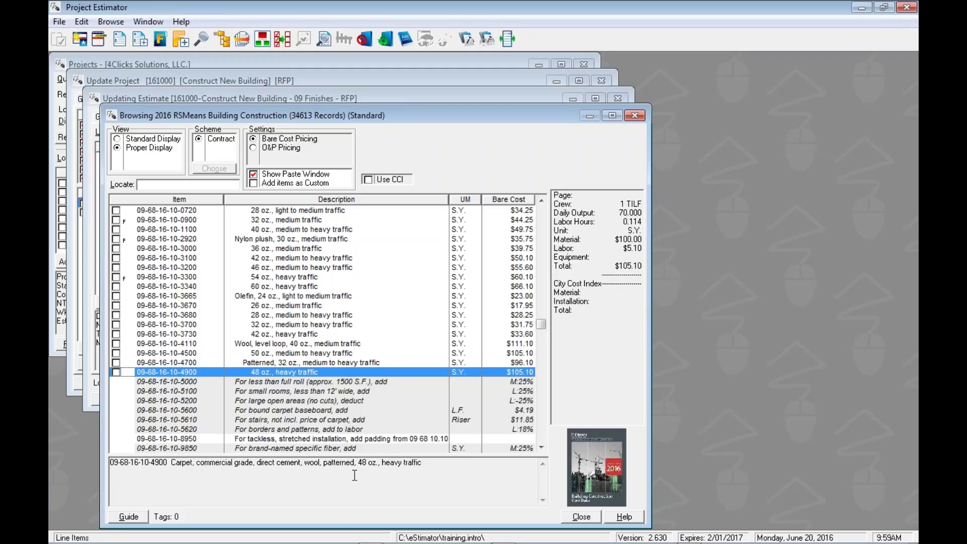
Add the 48 oz. heavy traffic patterned wool carpet to the estimate with takeoff formula 25*30 and unit of measure S.F
double_click(294, 375)
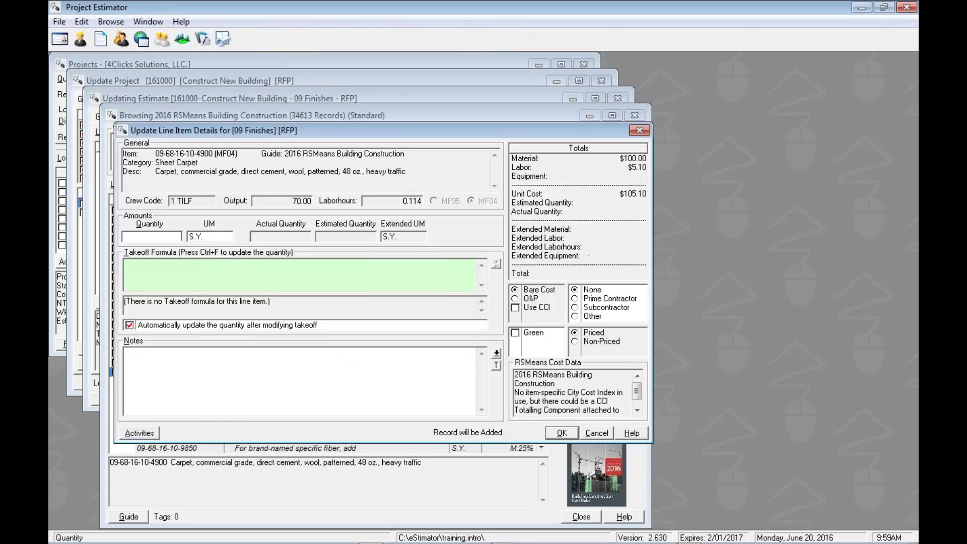
click(304, 271)
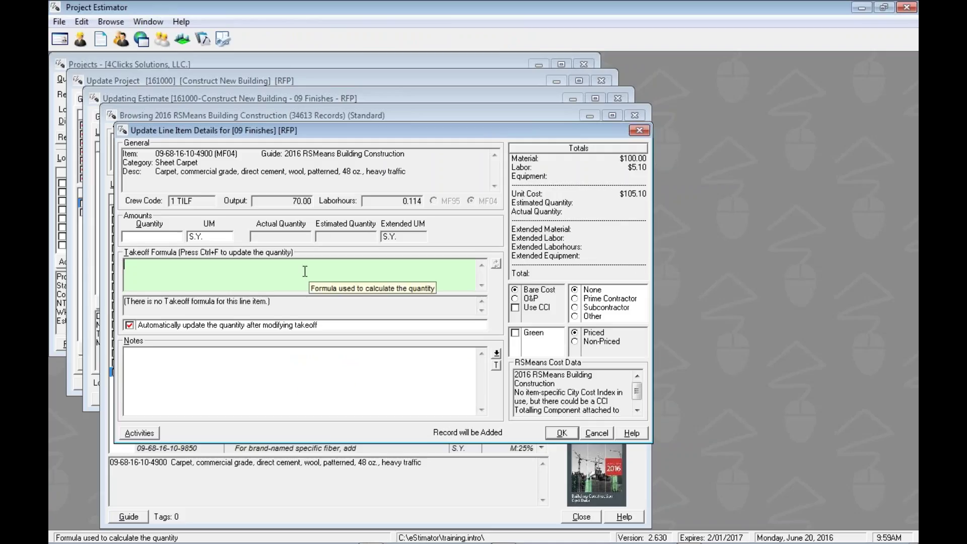
text(25*30)
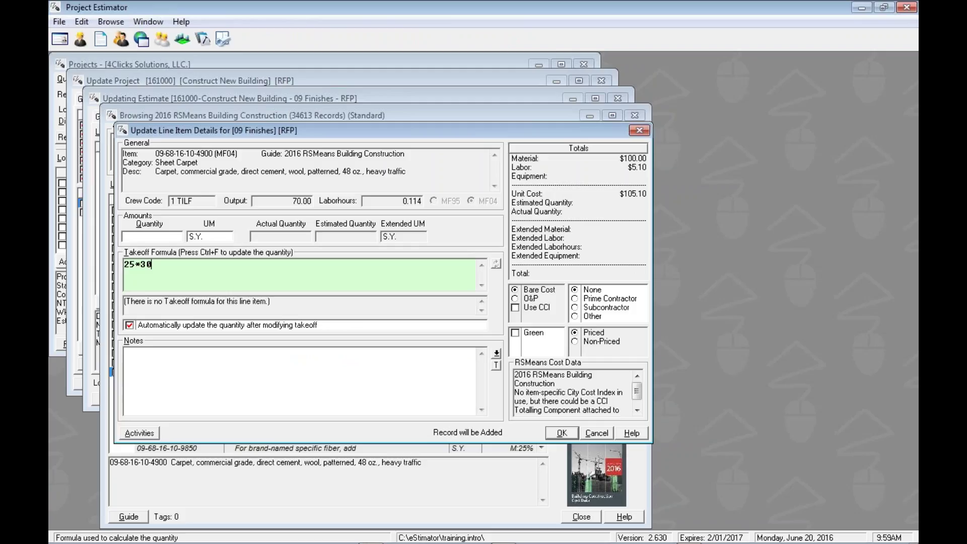
click(221, 234)
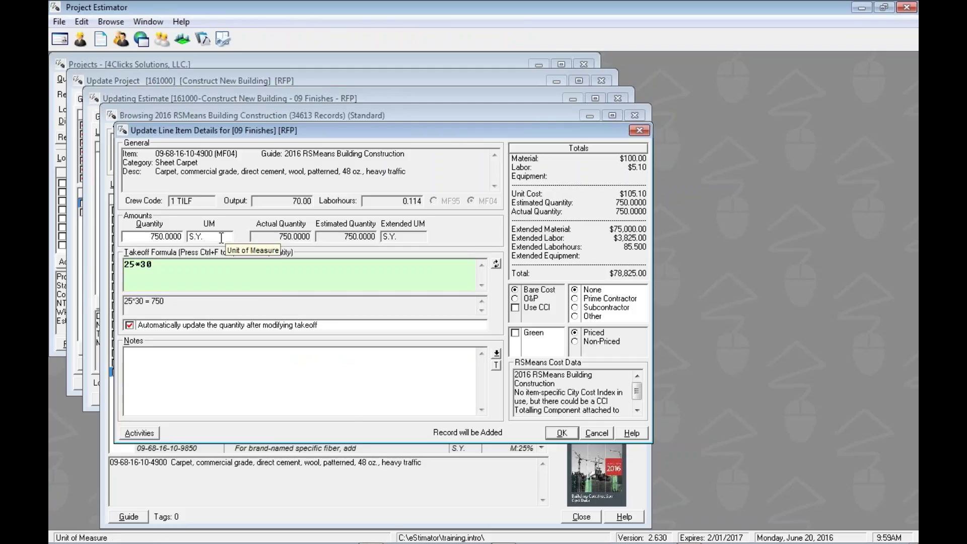
key(Tab)
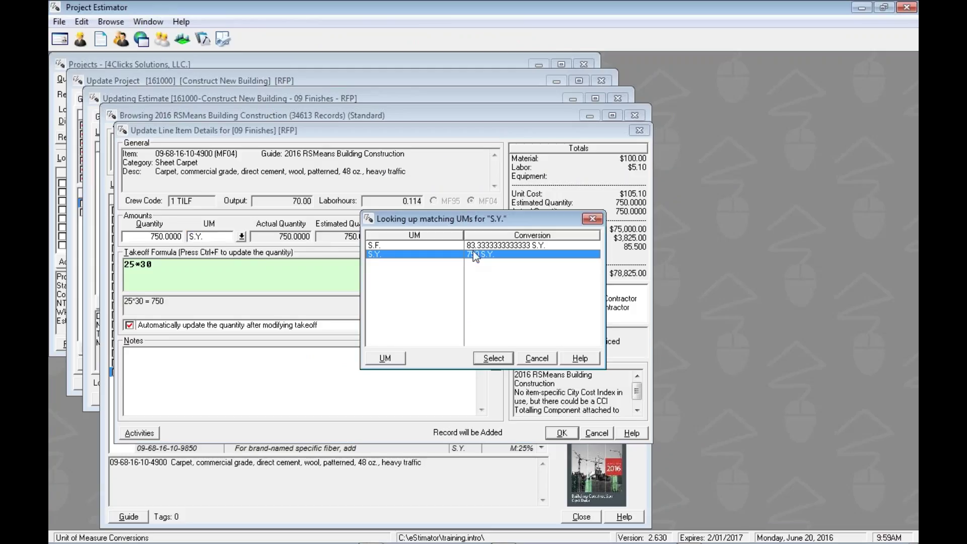
double_click(501, 246)
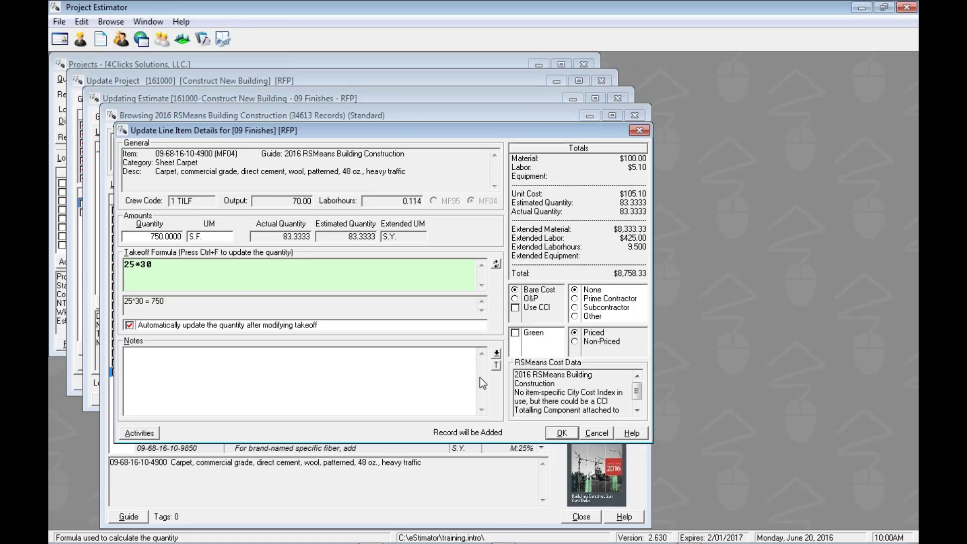
click(561, 434)
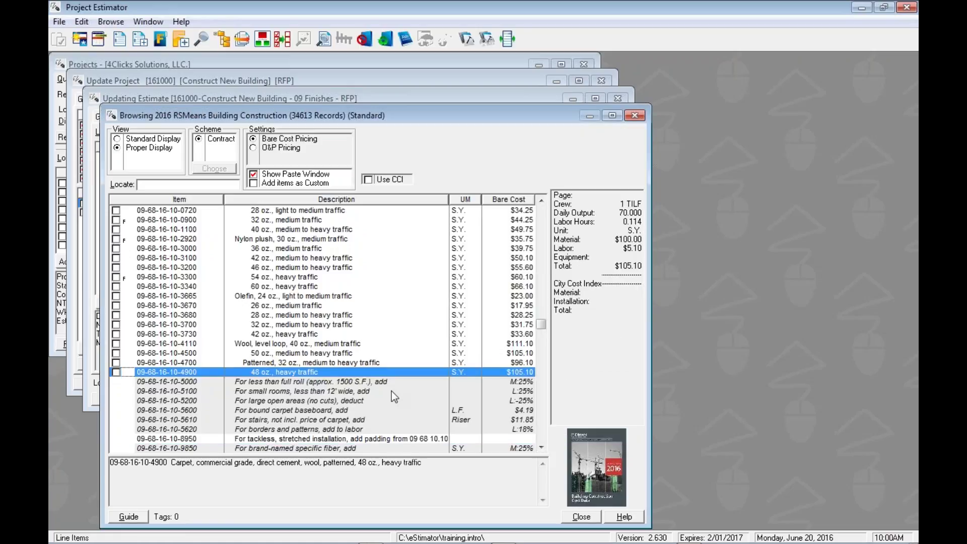
click(290, 382)
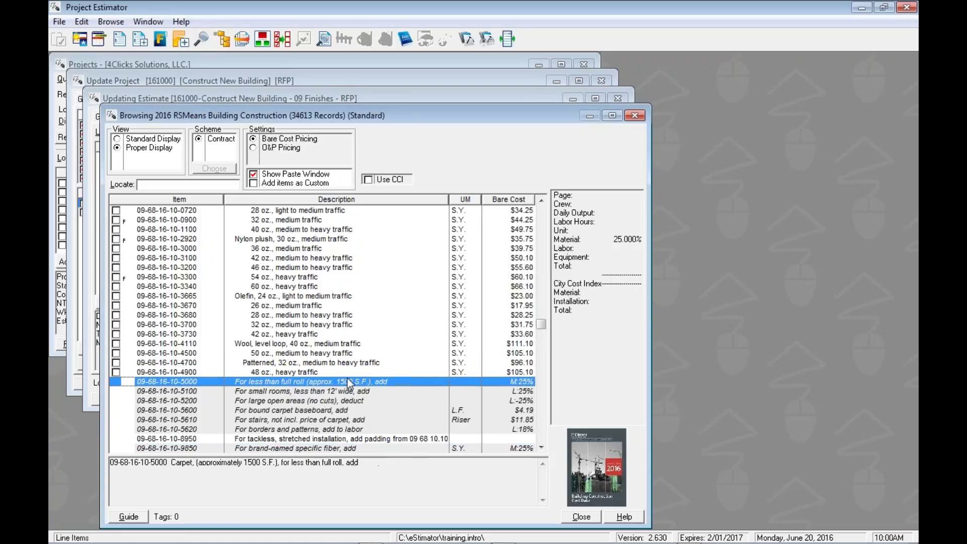
right_click(393, 382)
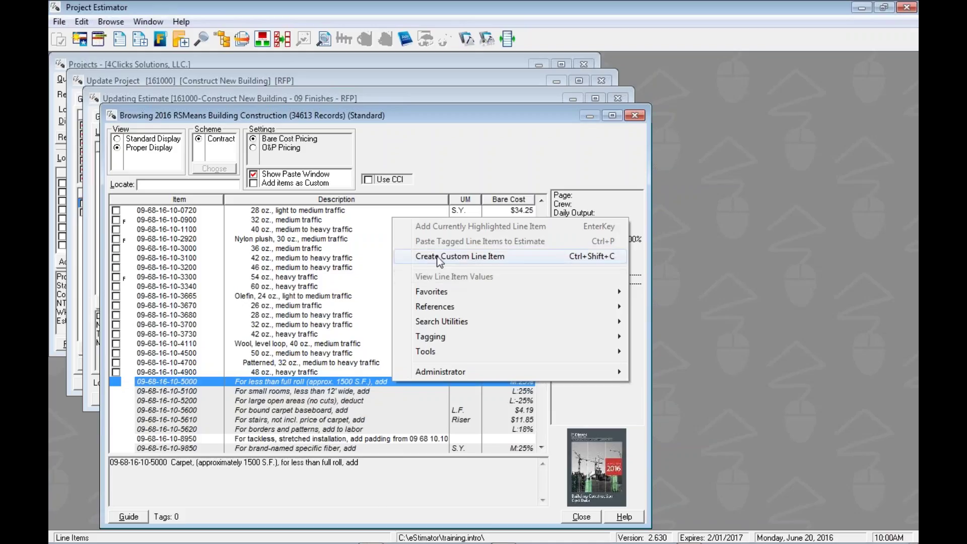
click(492, 258)
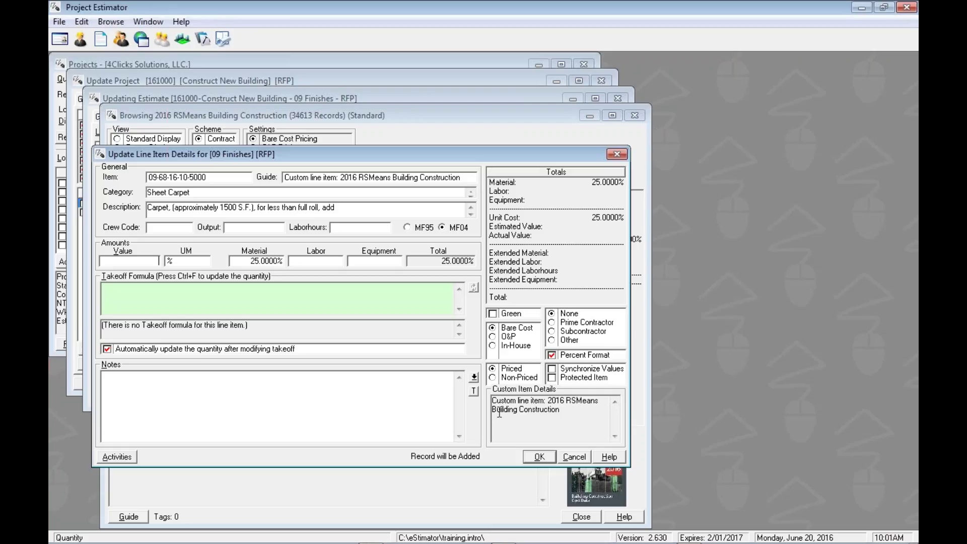
drag(493, 402, 539, 400)
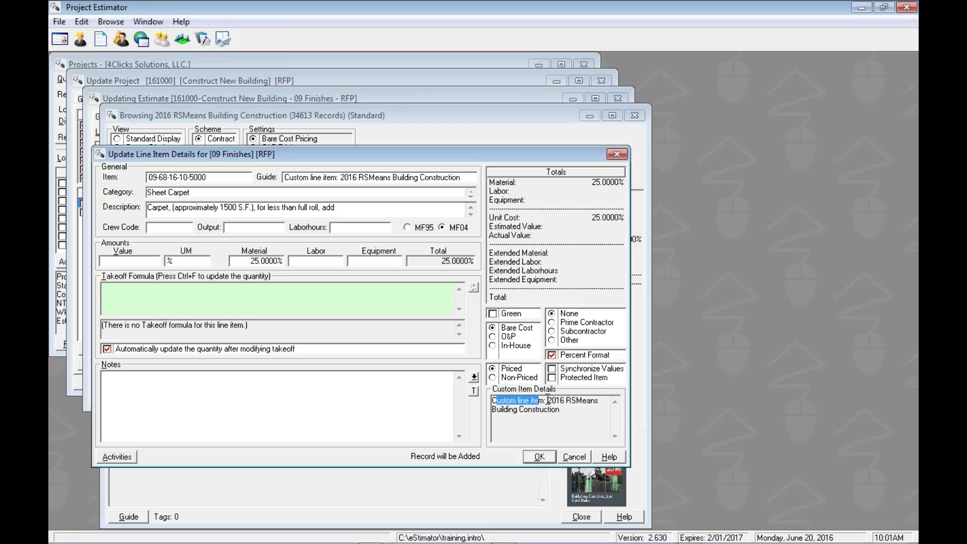
click(533, 419)
click(102, 258)
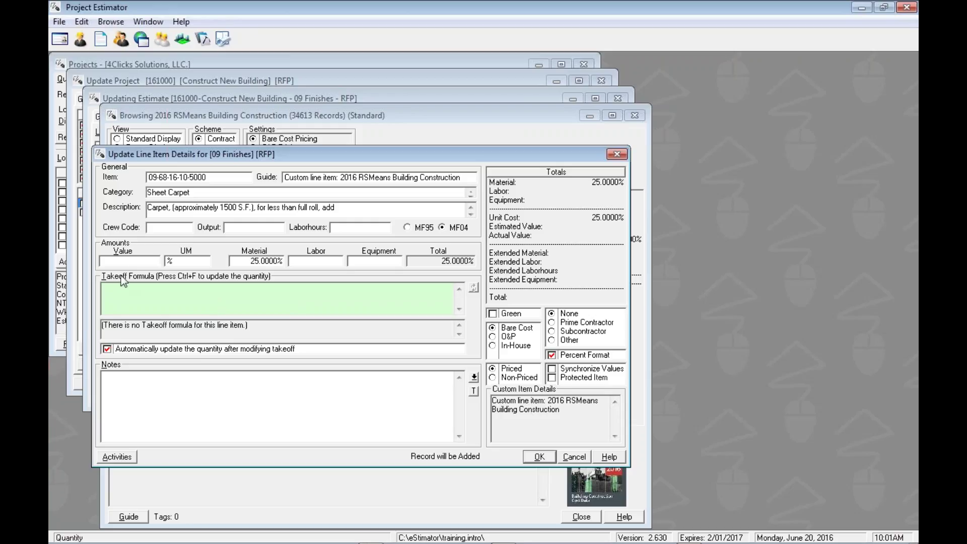
text(8333.33)
click(256, 288)
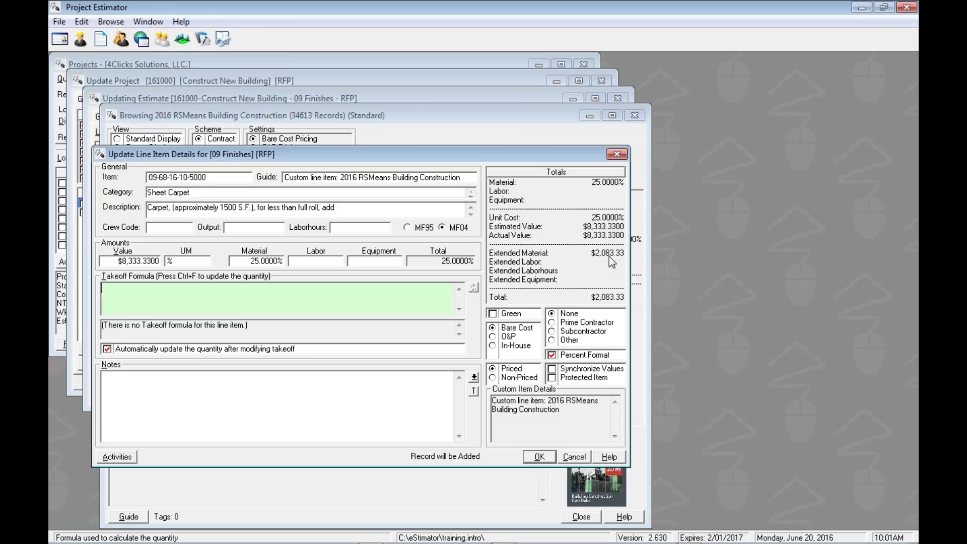
click(531, 459)
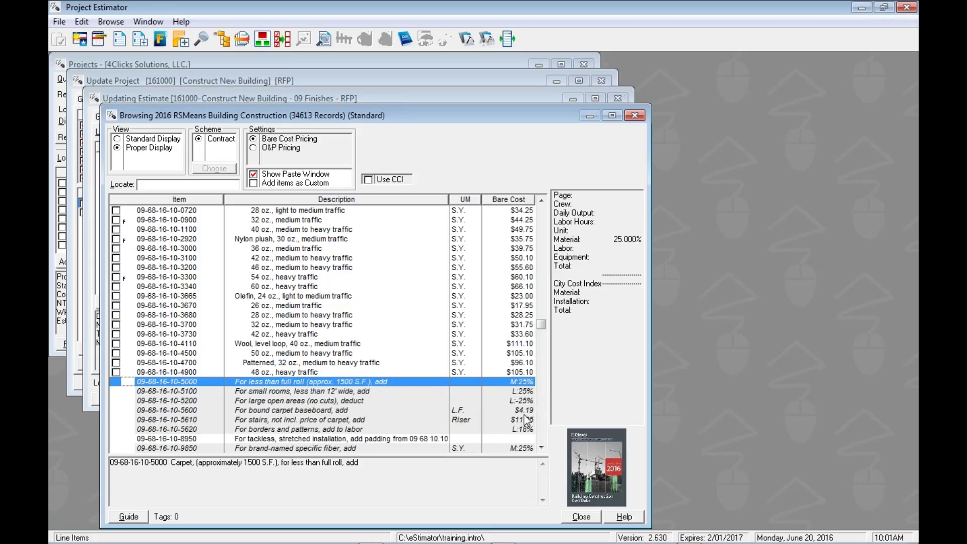
click(297, 412)
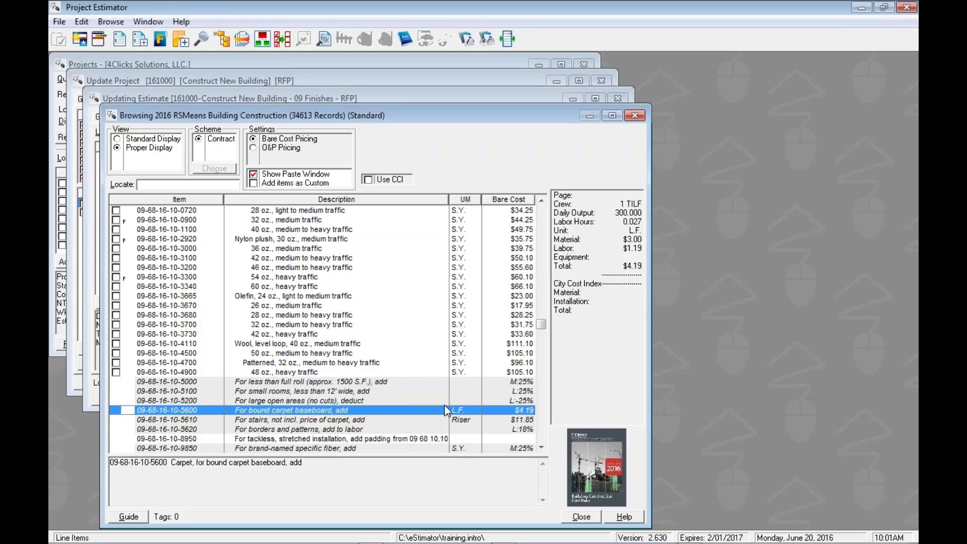
right_click(344, 412)
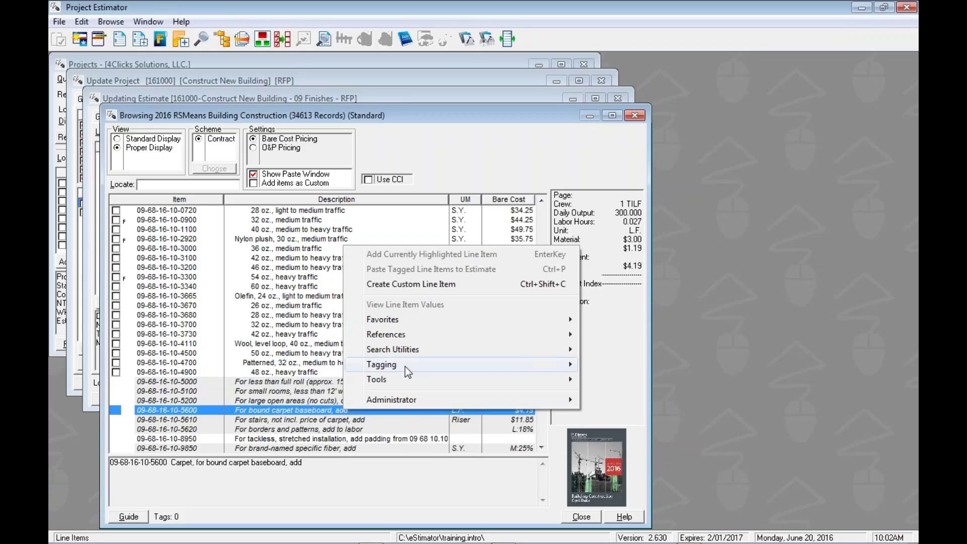
click(467, 288)
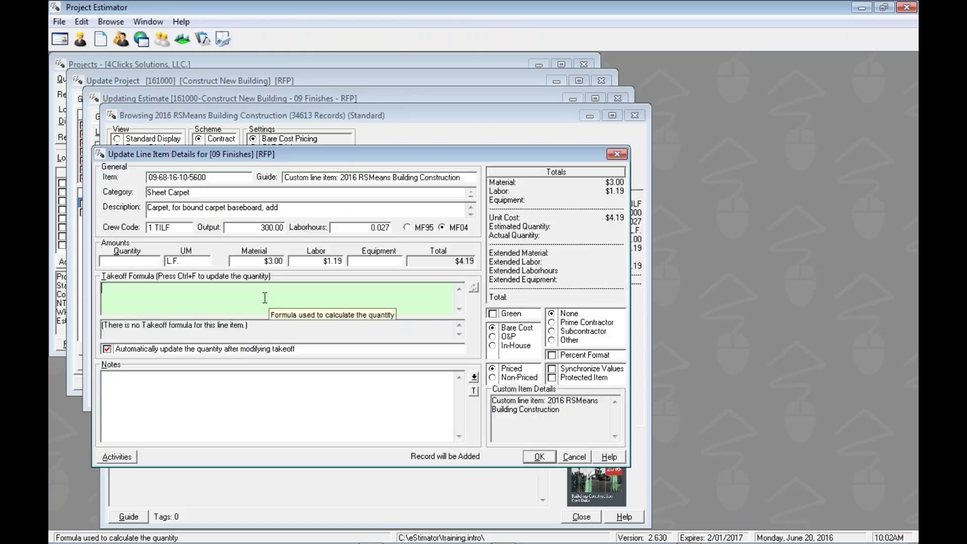
text(25+25+)
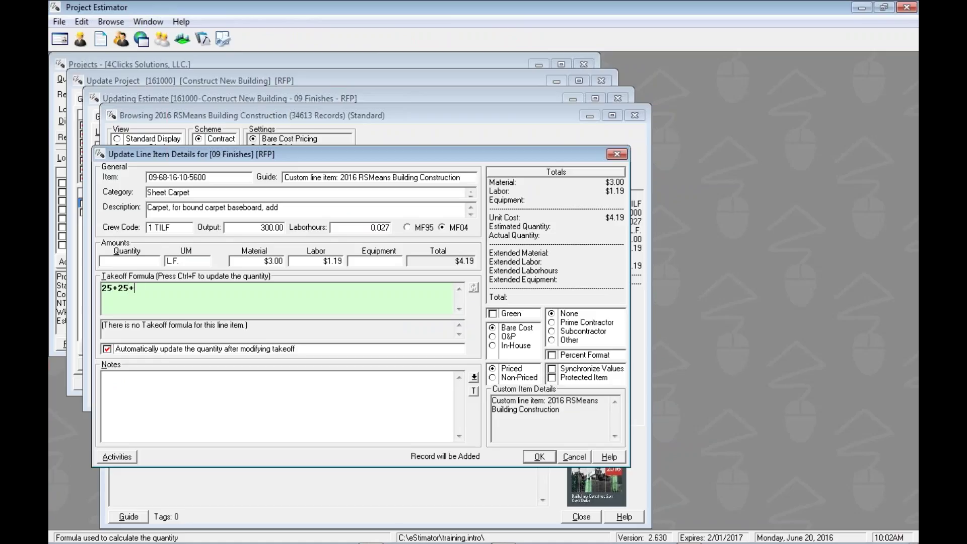
text(30+30)
click(342, 415)
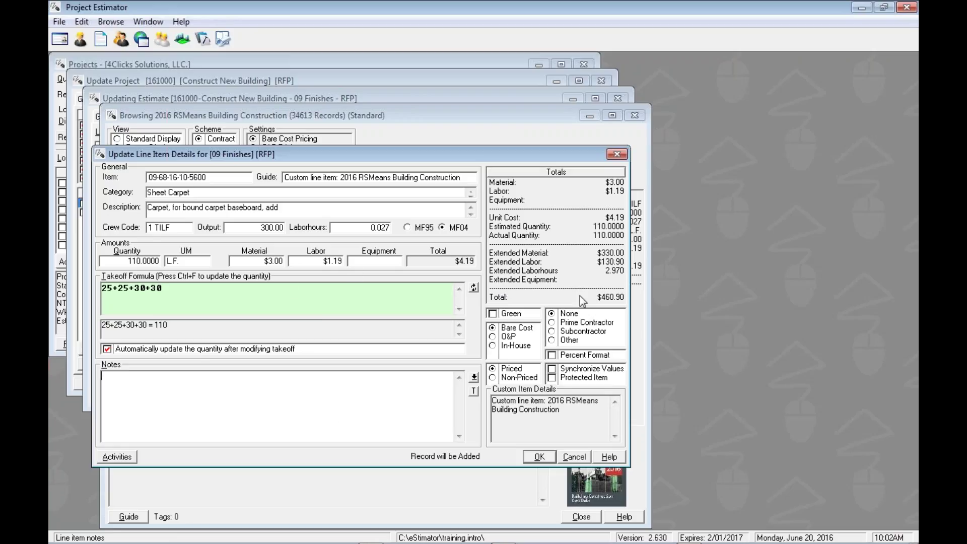
click(550, 459)
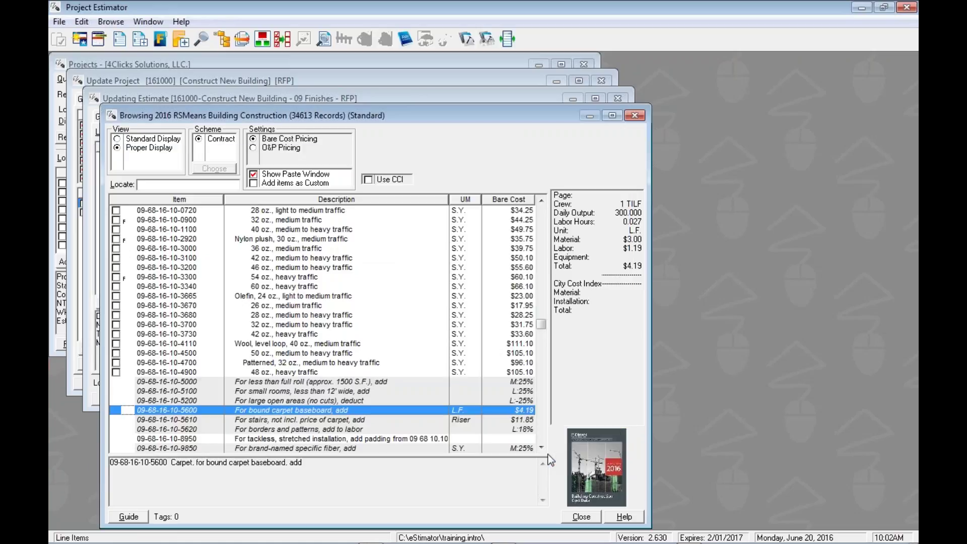
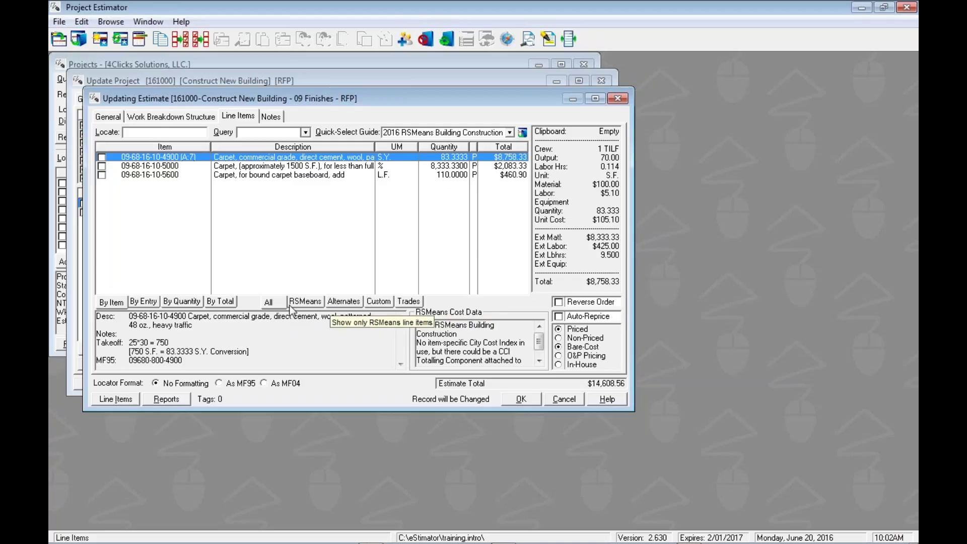
Filter the estimate's line items to RSMeans only, to custom only, and back to all items
click(307, 303)
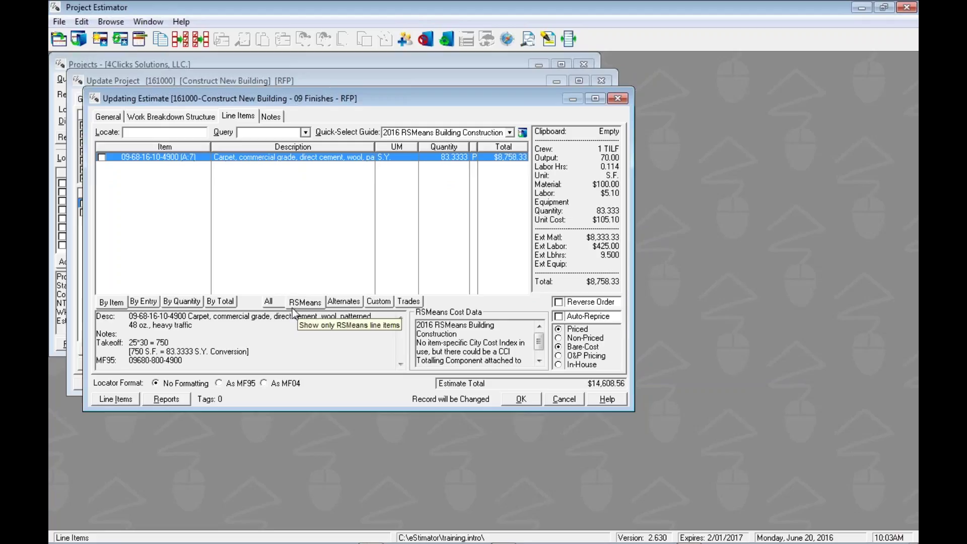
click(380, 303)
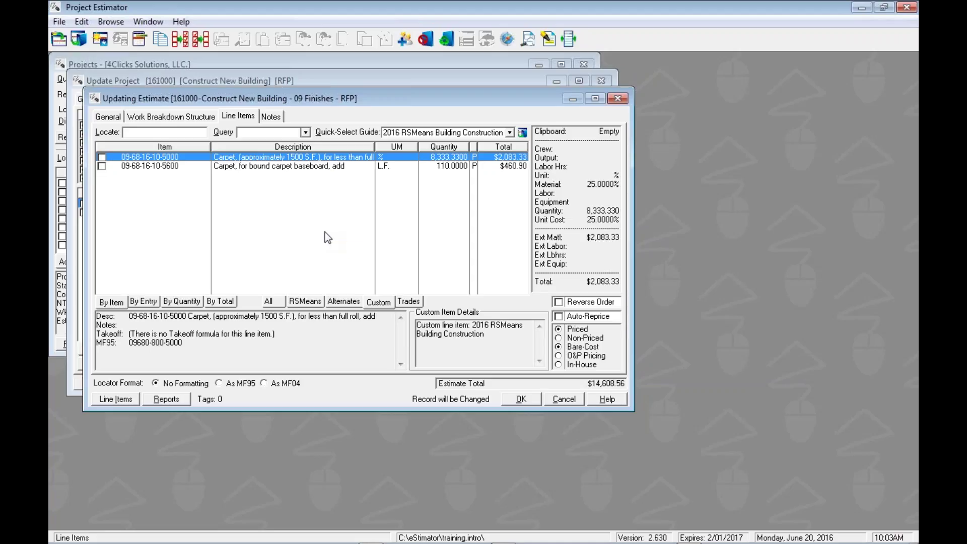
click(272, 301)
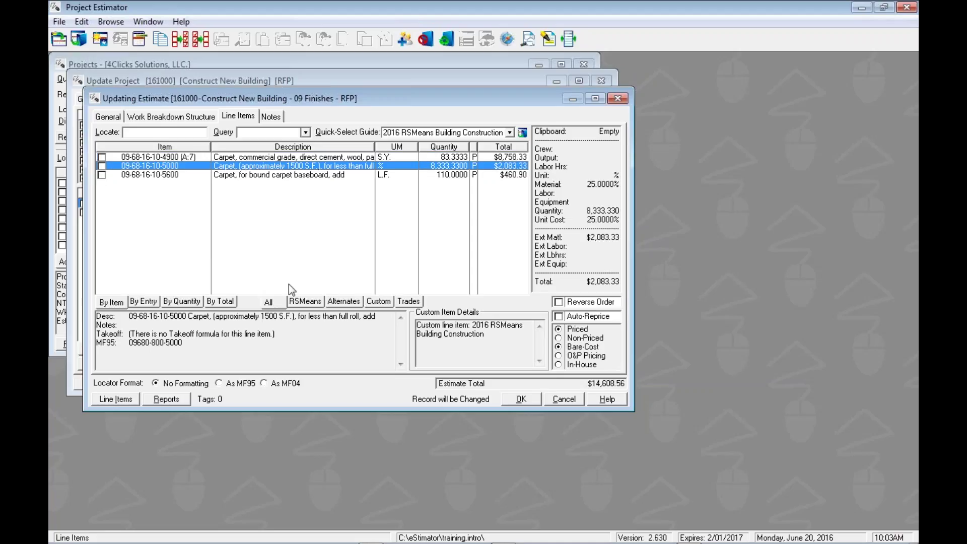
Review the takeoff and cost details of the wool carpet item and its less-than-full-roll and bound baseboard custom items
key(Up)
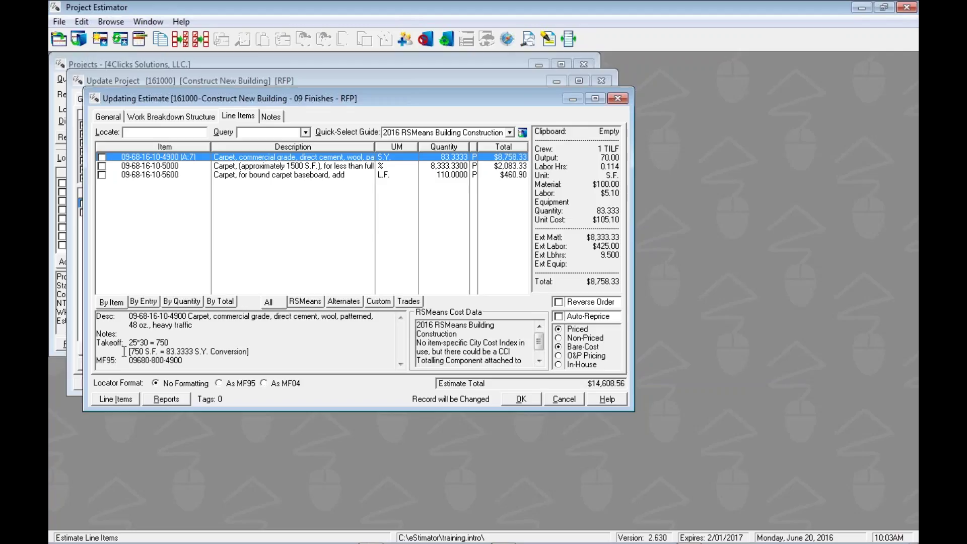
drag(126, 351, 254, 351)
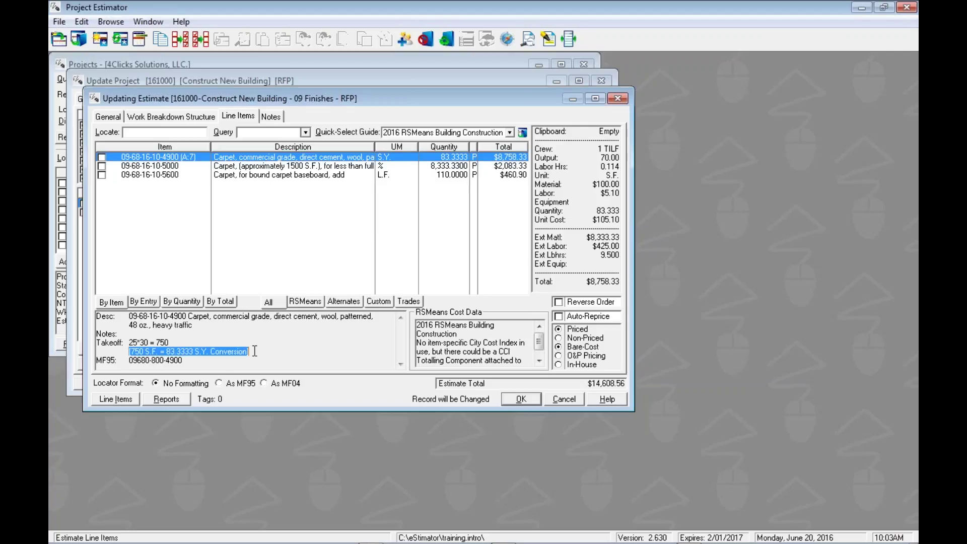
click(310, 166)
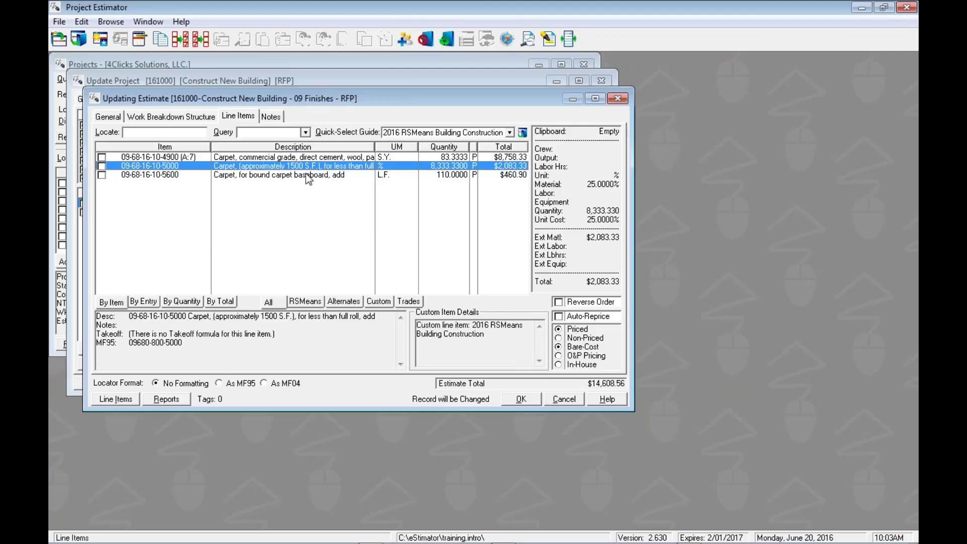
click(306, 174)
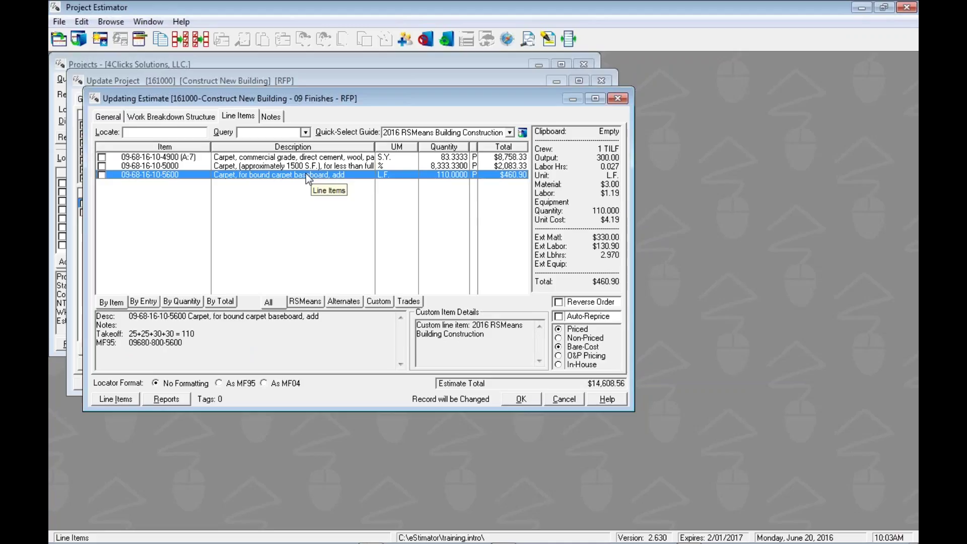
key(Up)
key(Up)
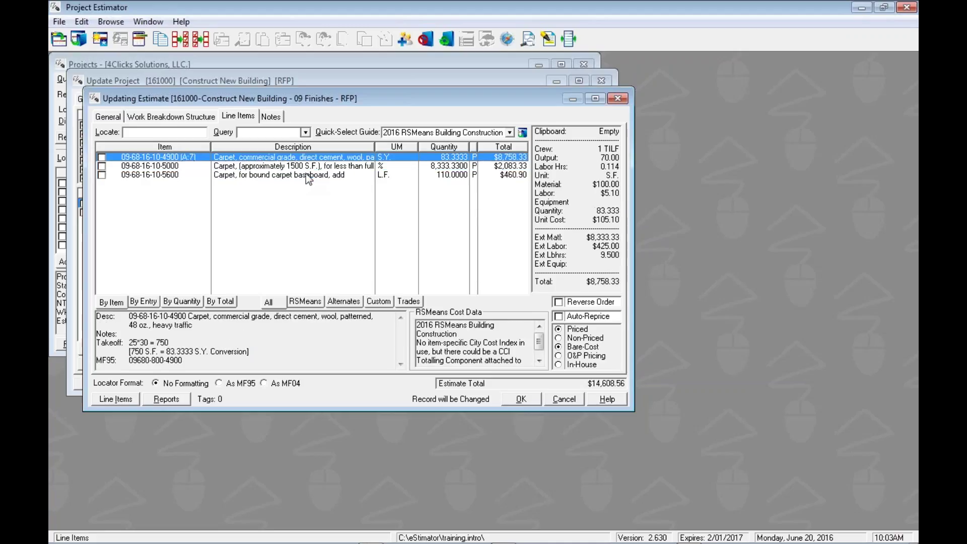
key(Down)
key(Down)
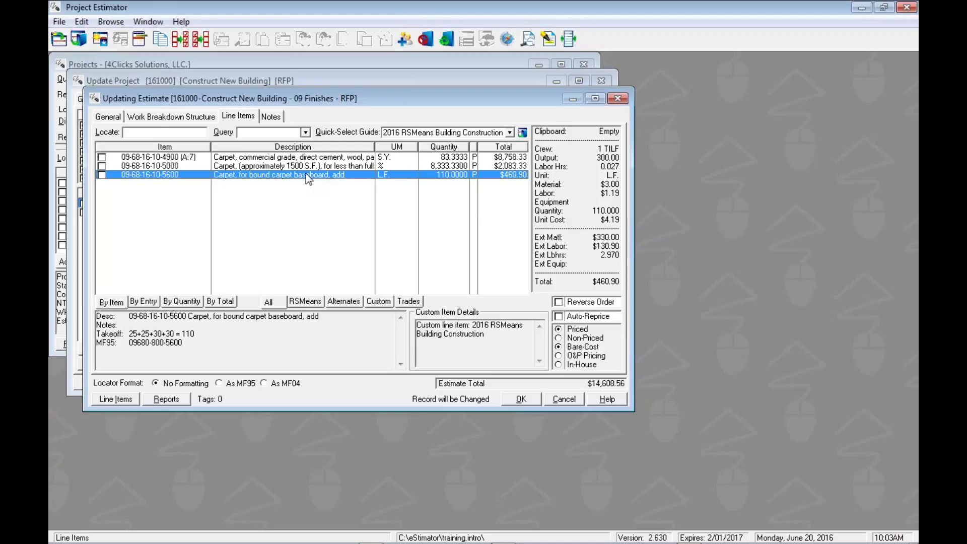
key(Up)
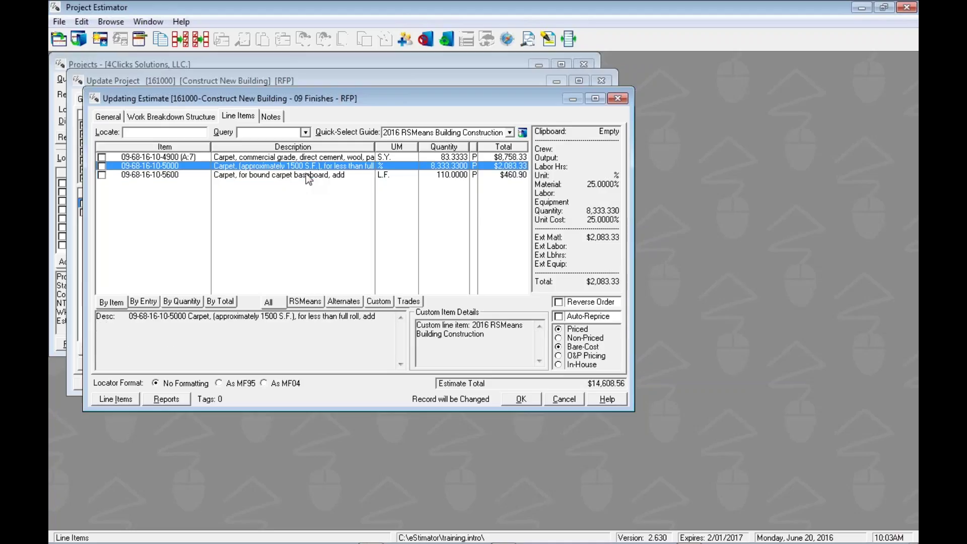
key(Down)
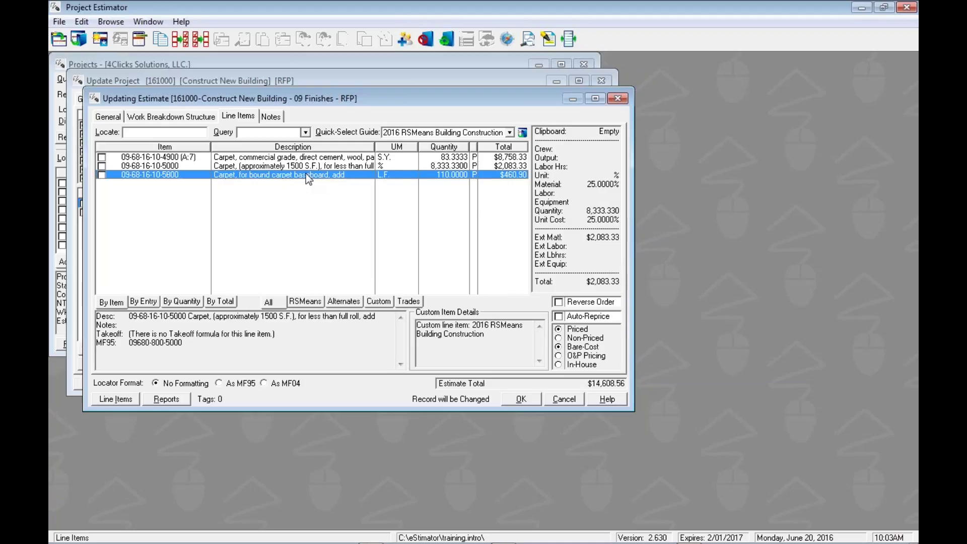
key(Up)
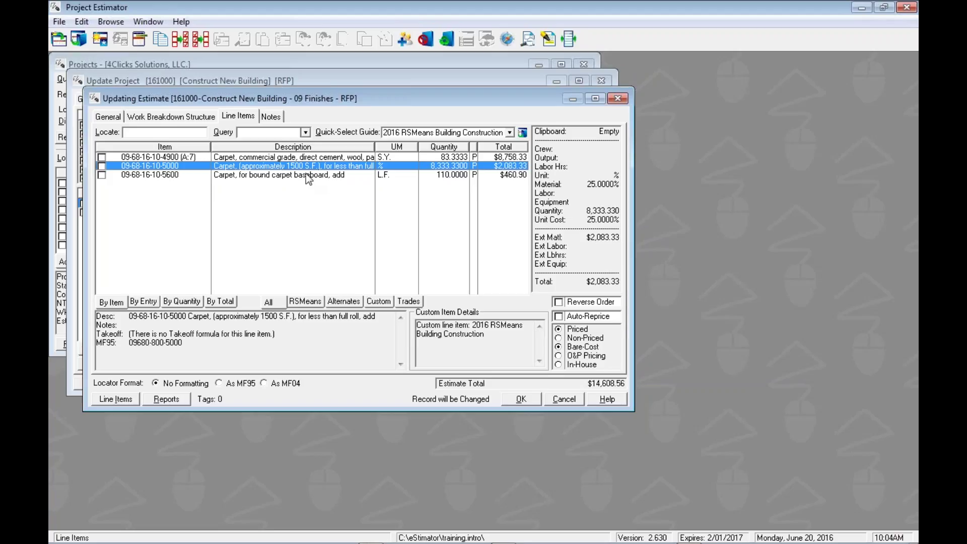
click(548, 44)
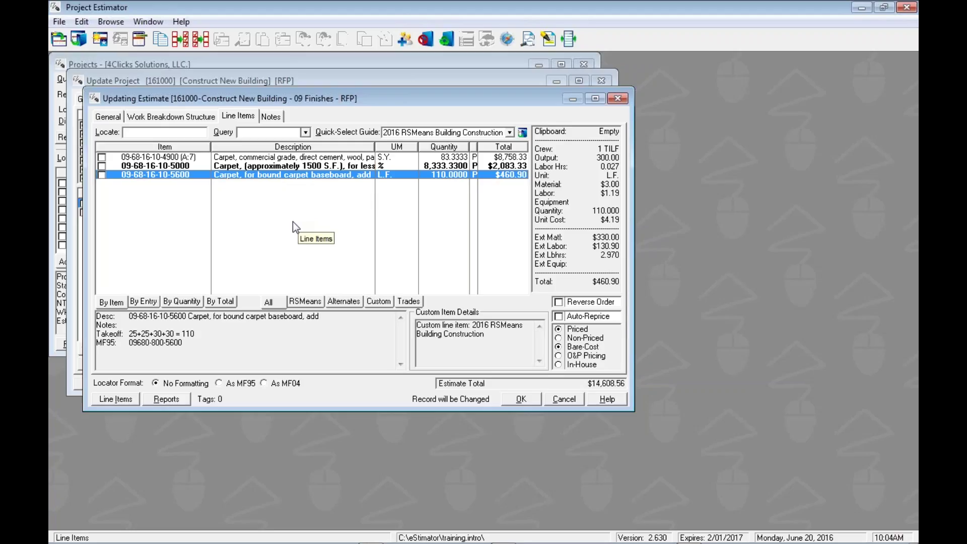
key(Up)
key(Up)
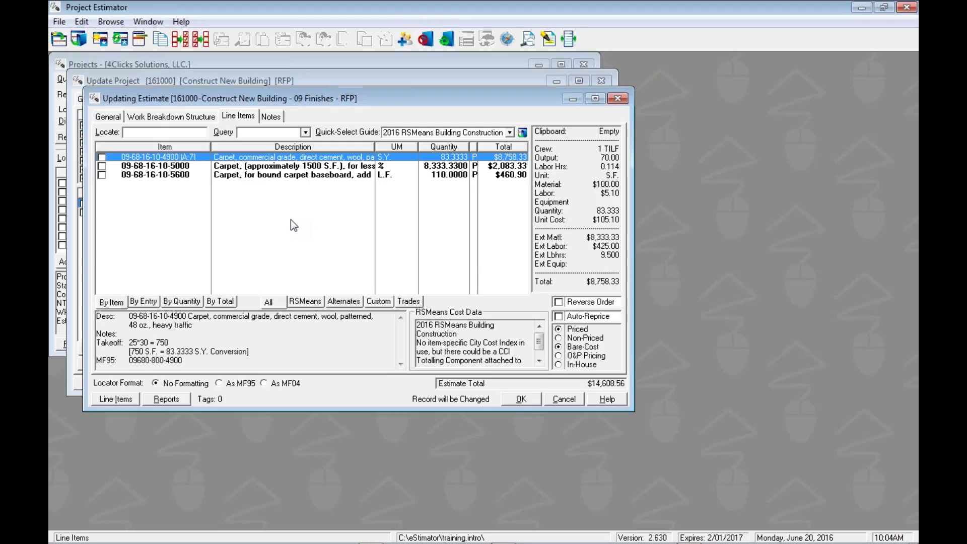
Examine the 48 oz. heavy traffic carpet, its neighbouring carpet items and its modifier lines in the 2016 RSMeans Building Construction guide
double_click(291, 219)
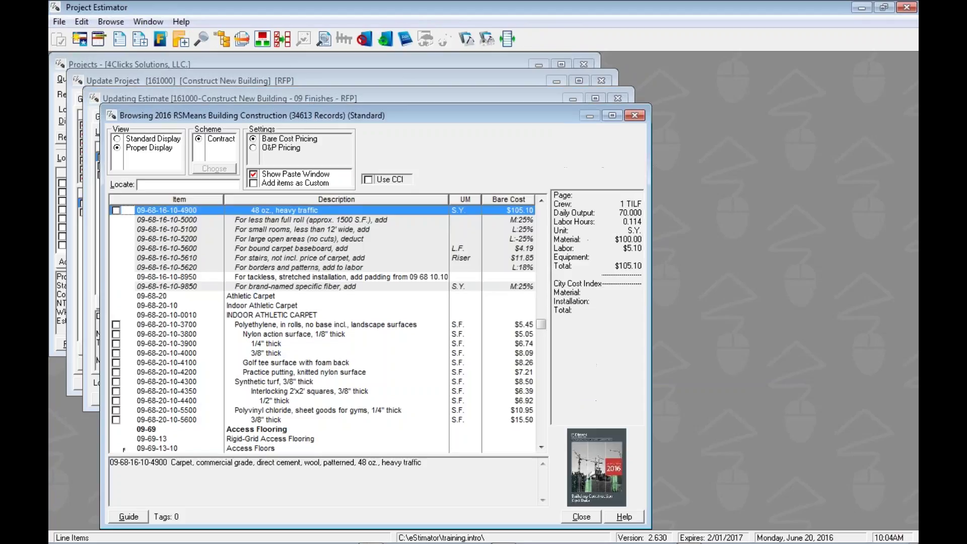
key(Up)
key(Up)
key(Up)
key(Up)
key(Up)
key(Up)
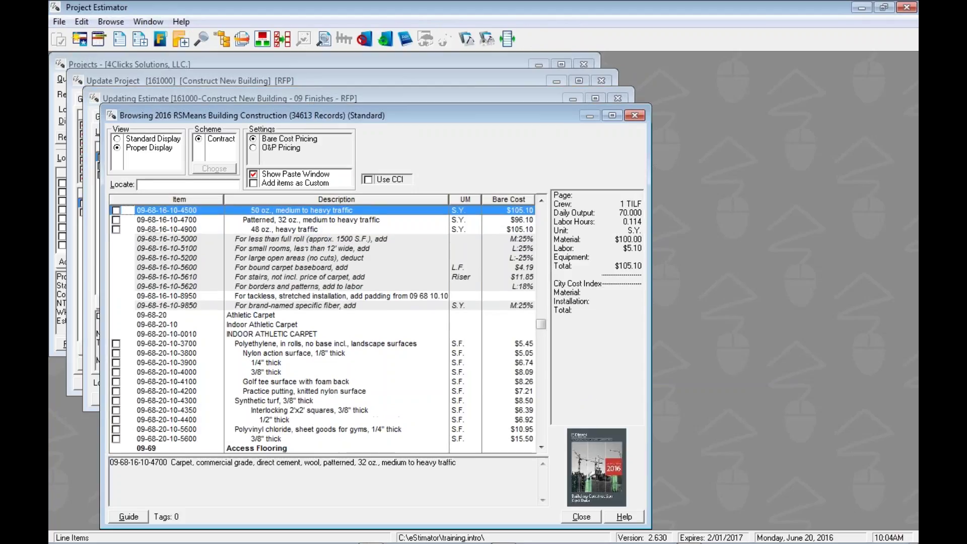
key(Down)
key(Down)
key(Down)
key(Down)
key(Down)
key(Down)
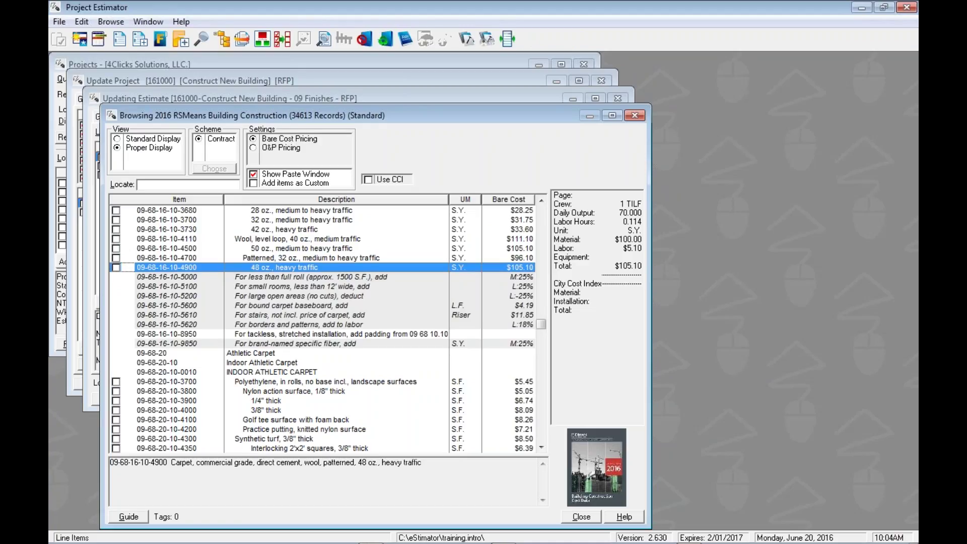
key(Return)
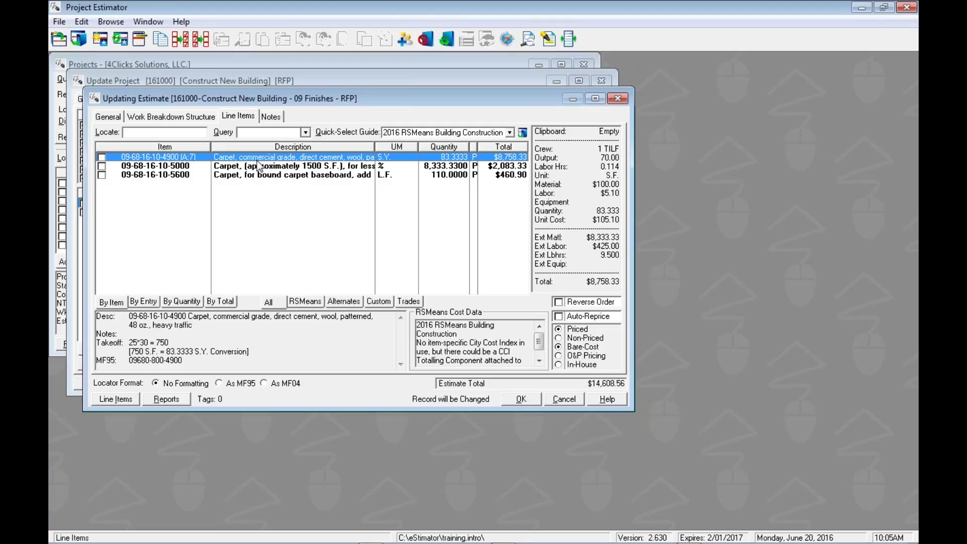
right_click(203, 160)
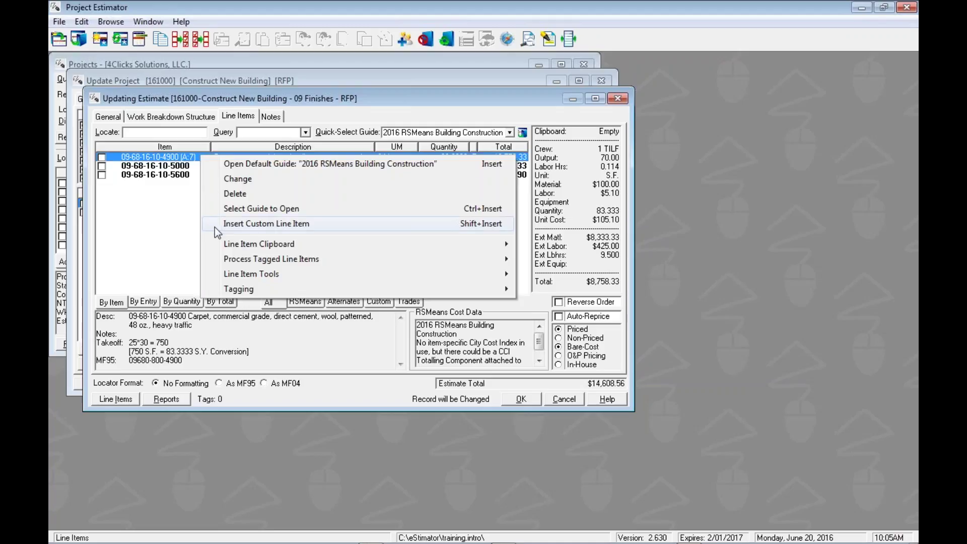
mouse_move(217, 281)
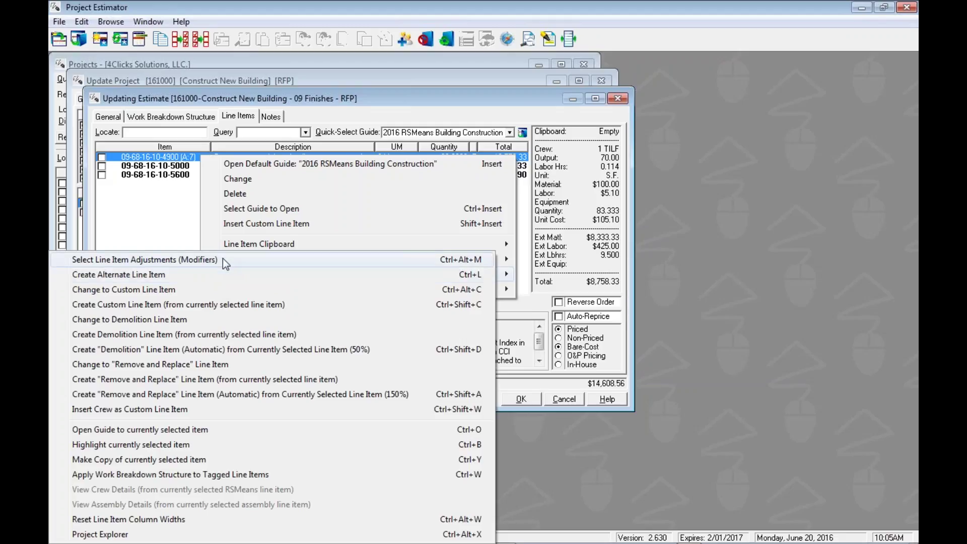
click(222, 260)
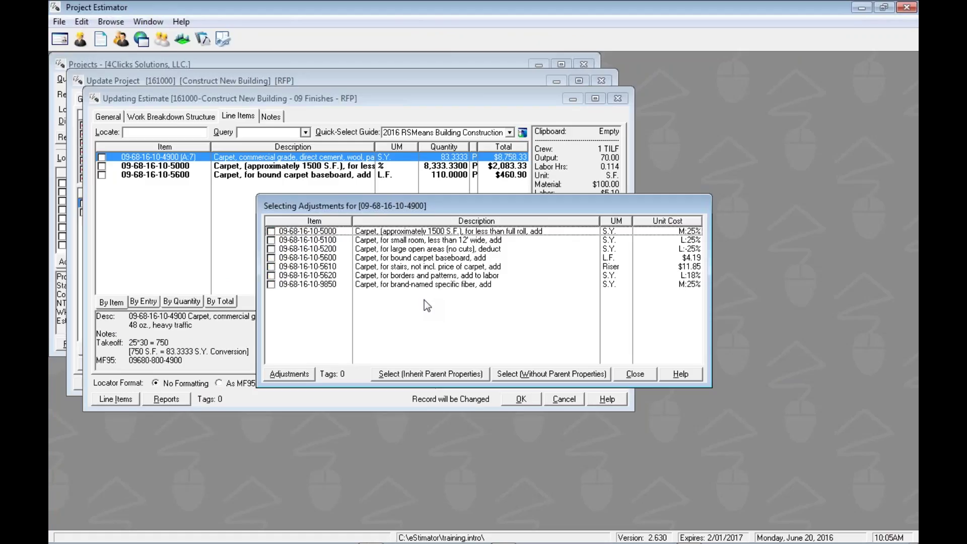
Look through the available adjustments for the wool carpet item
key(Down)
key(Down)
key(Down)
key(Down)
key(Down)
key(Down)
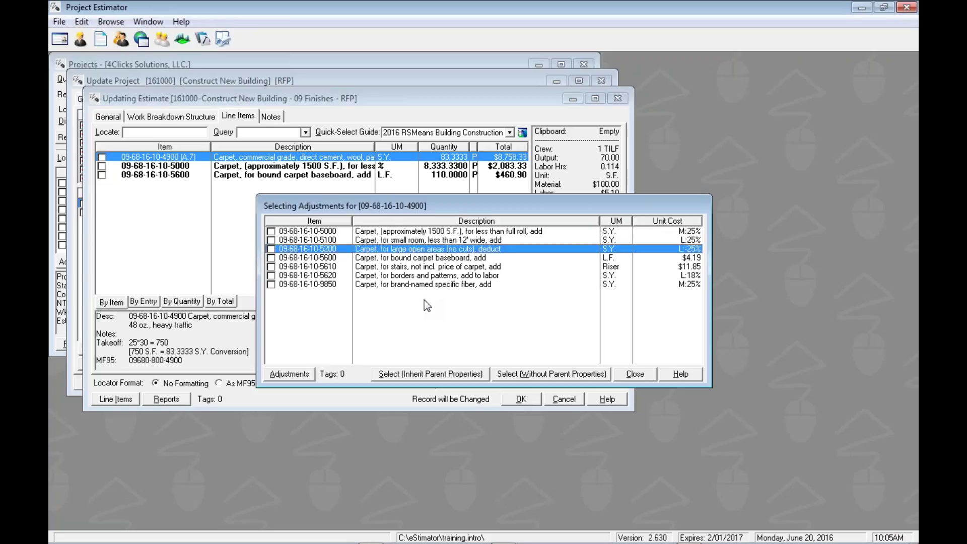
key(Up)
key(Up)
key(Up)
key(Up)
key(Up)
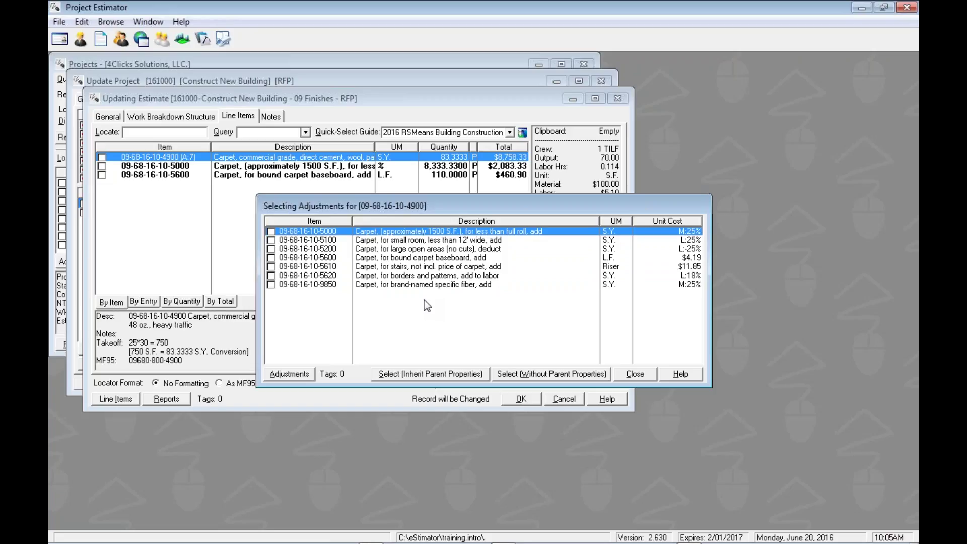
key(space)
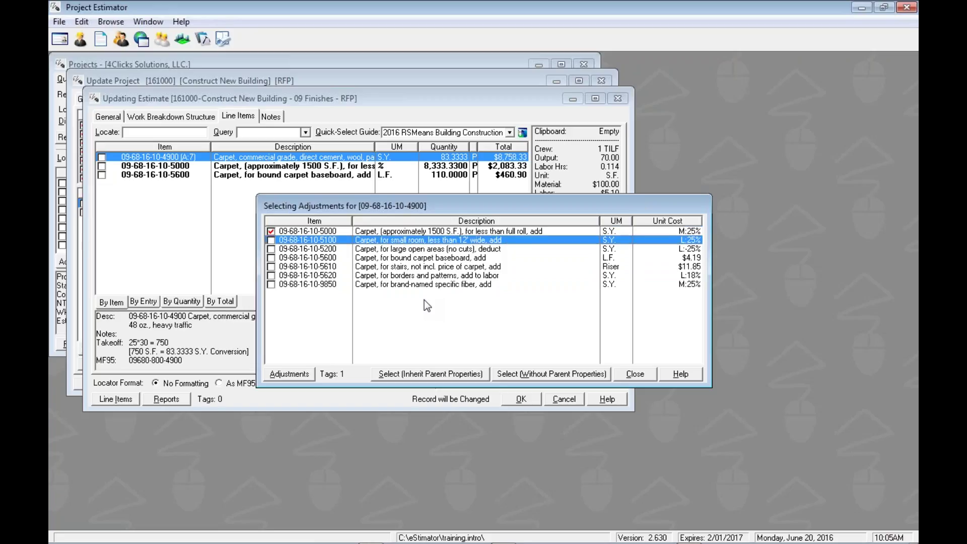
key(Down)
key(Down)
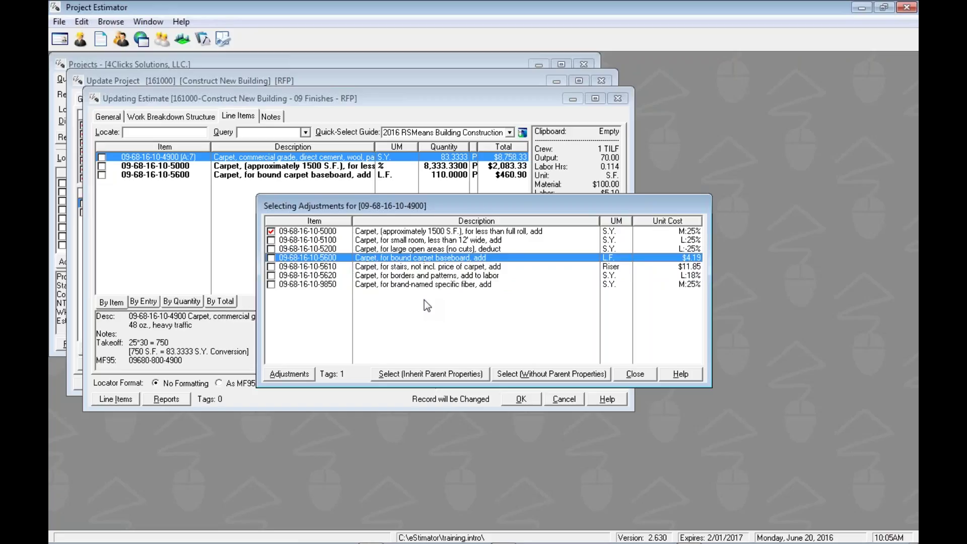
key(space)
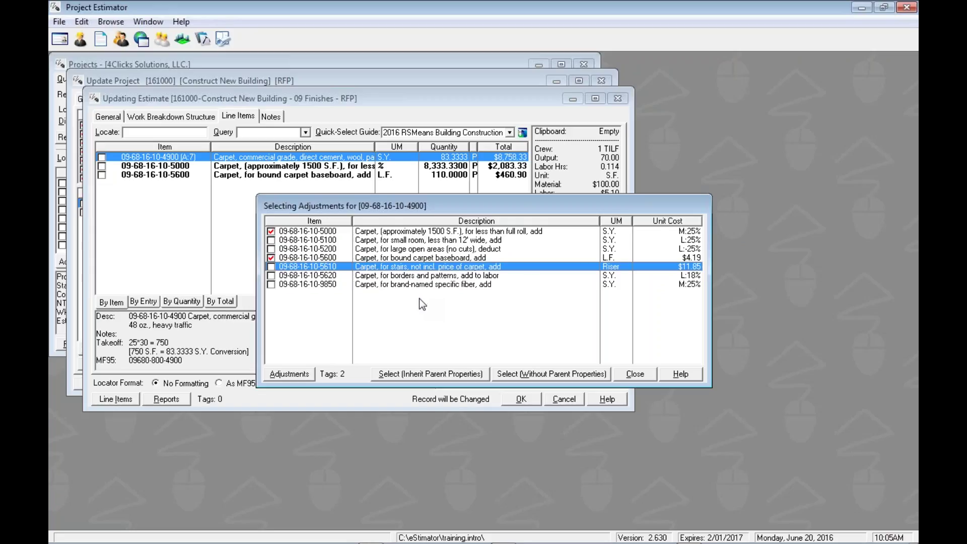
Add the tagged adjustments to the estimate so that they inherit the parent carpet item's properties
right_click(385, 294)
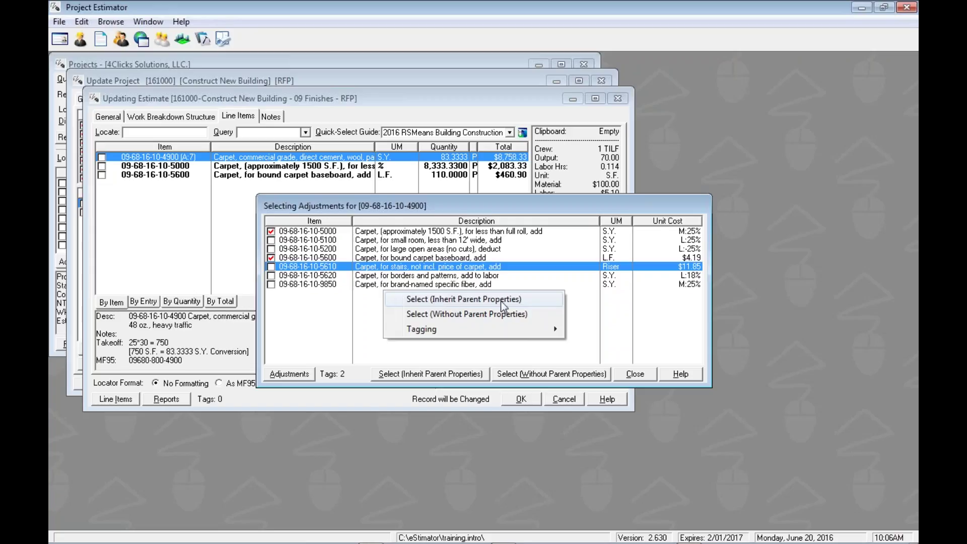
click(608, 258)
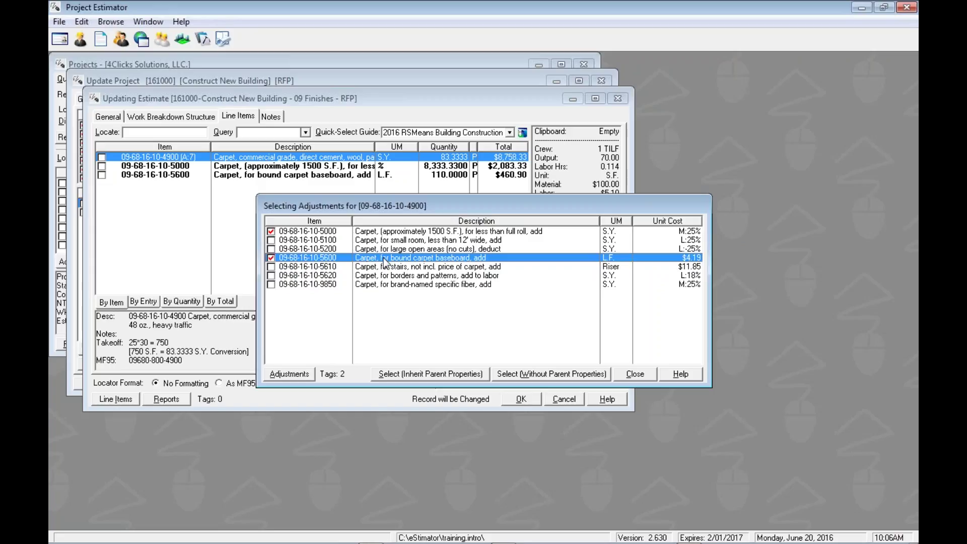
right_click(383, 293)
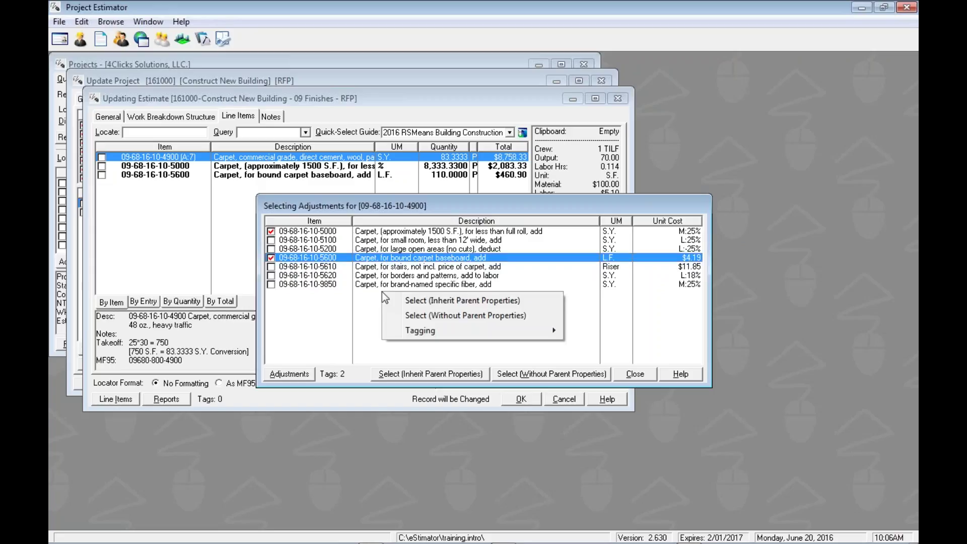
click(468, 301)
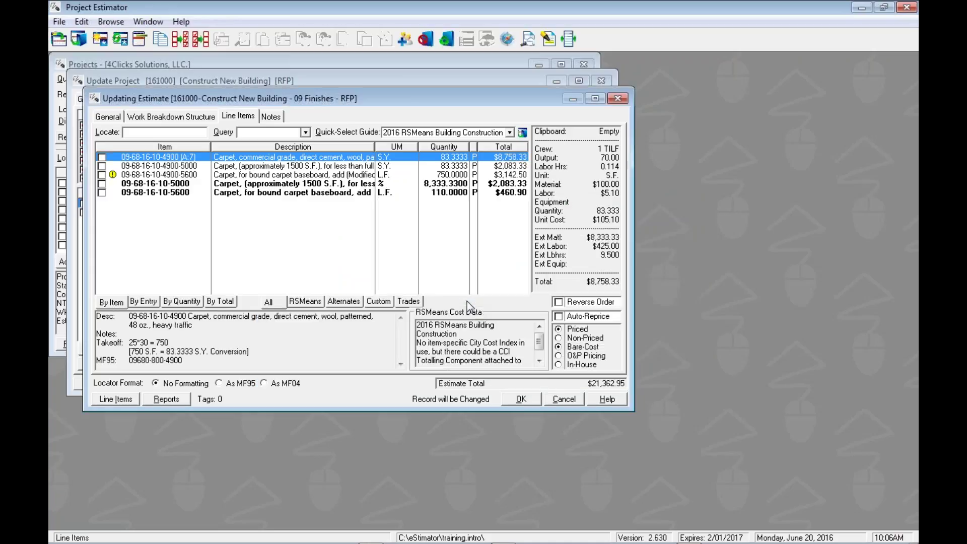
click(288, 166)
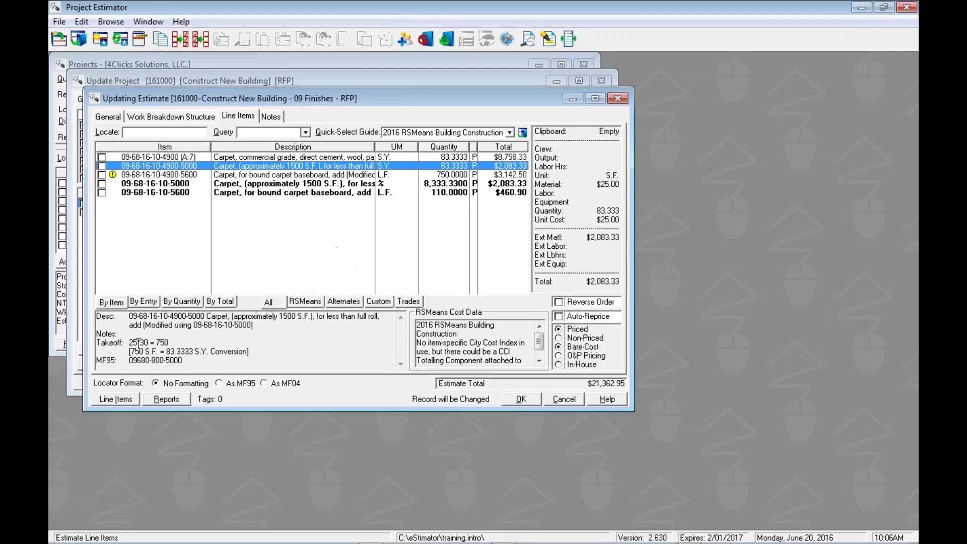
drag(129, 343, 254, 352)
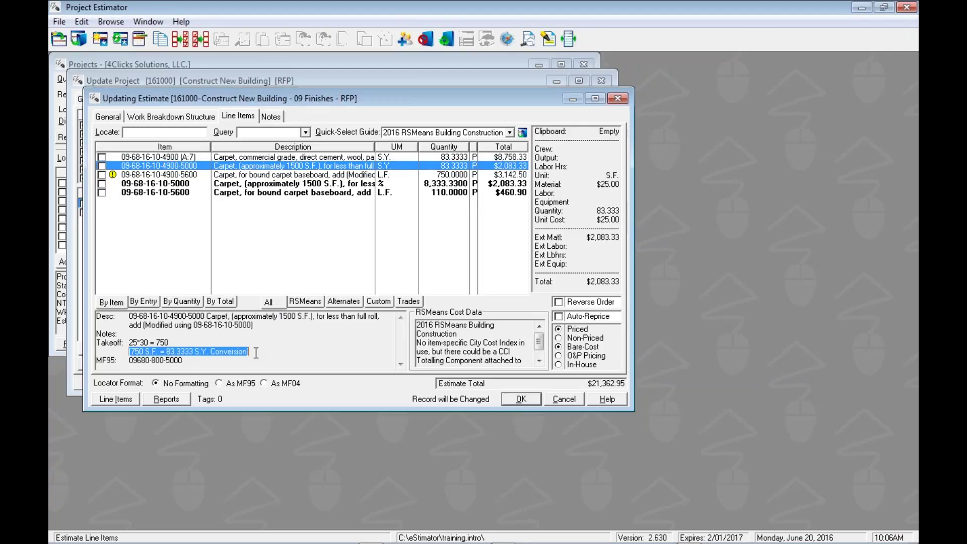
click(254, 352)
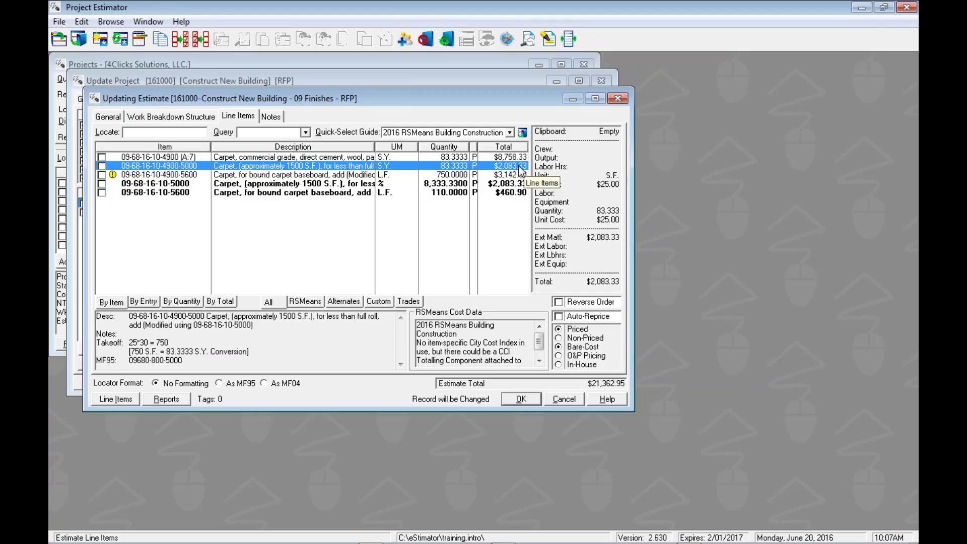
click(234, 174)
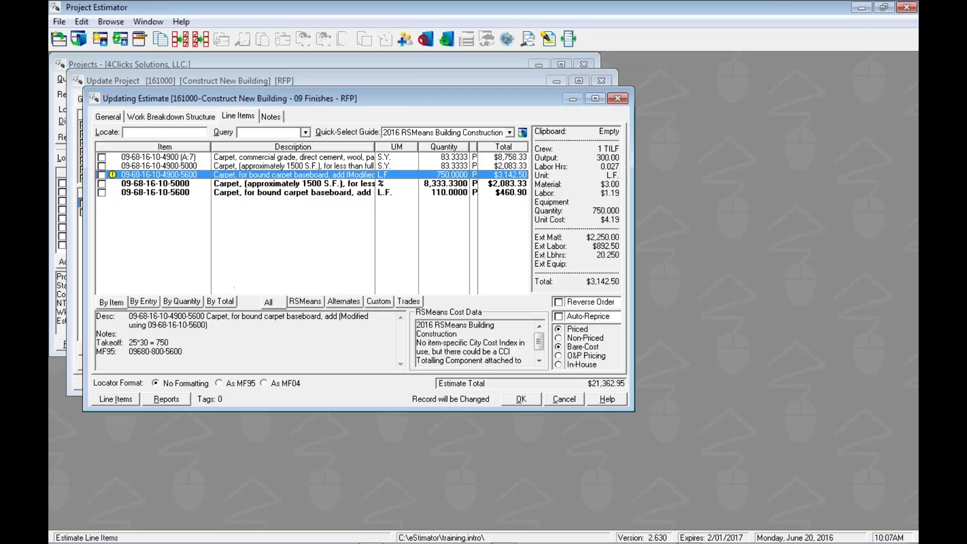
drag(130, 342, 168, 343)
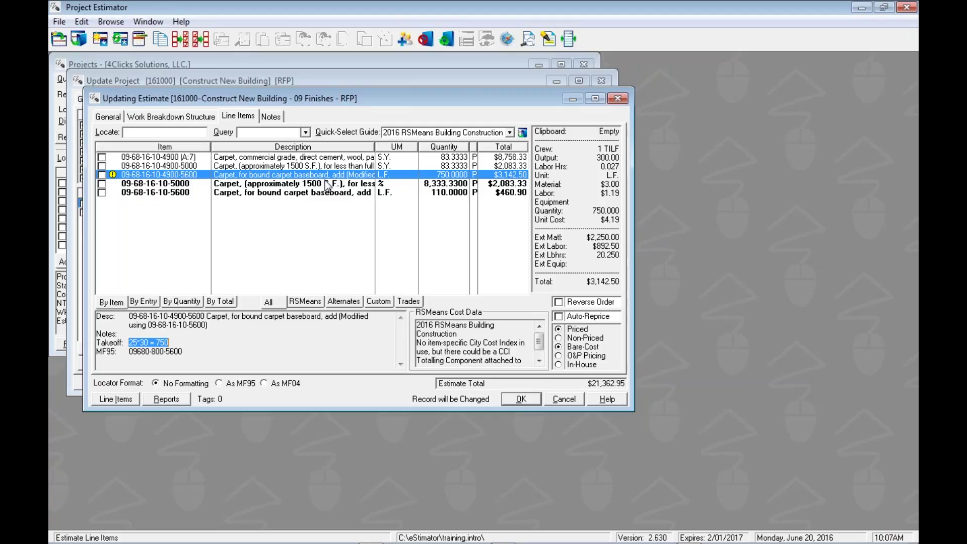
click(343, 178)
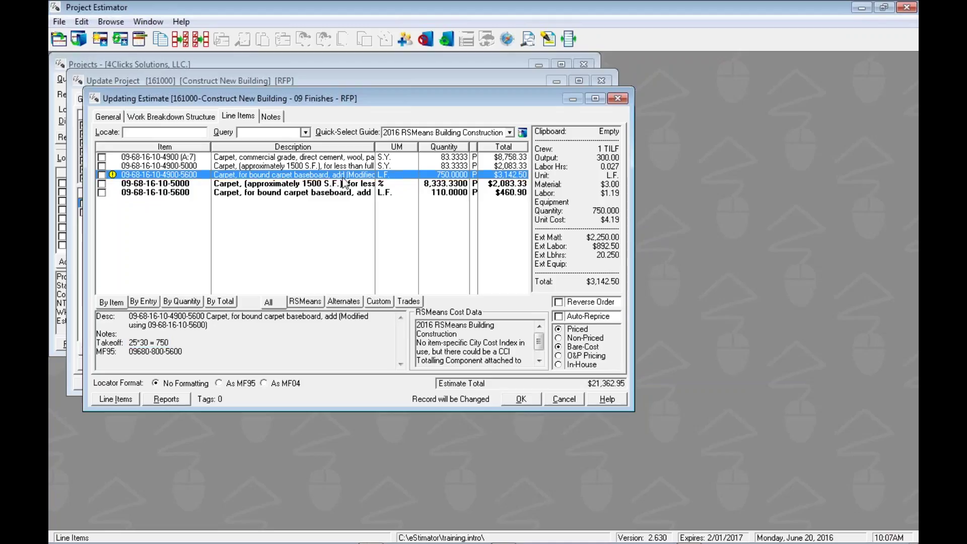
key(Delete)
key(Return)
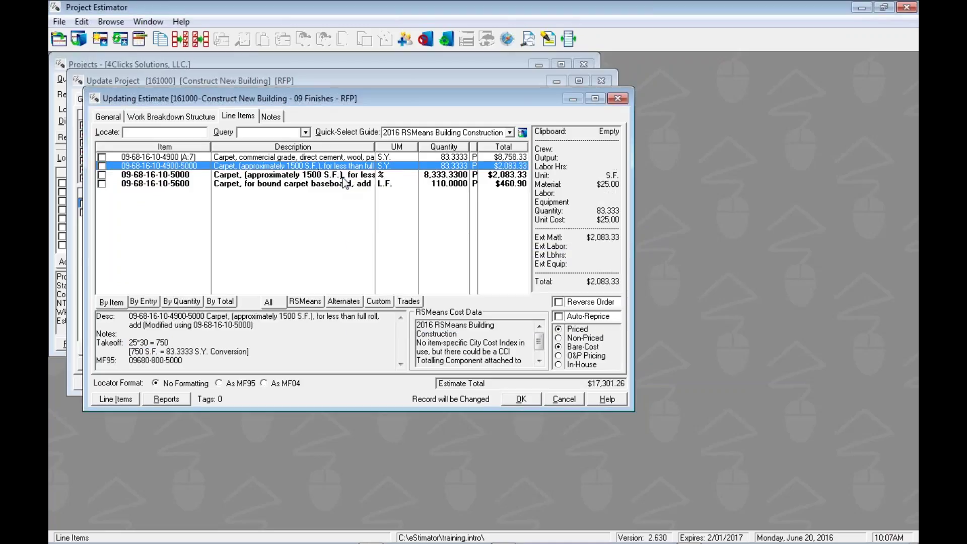
key(Up)
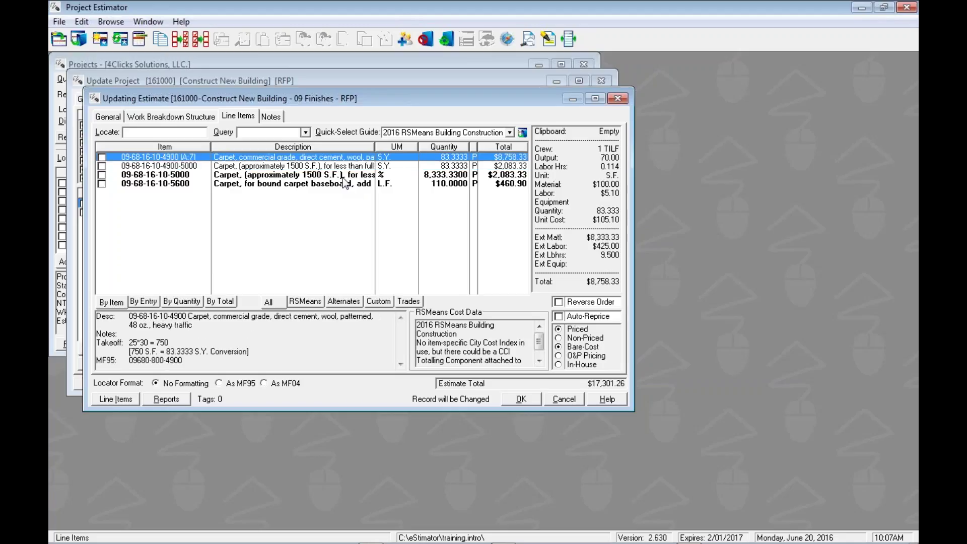
right_click(207, 159)
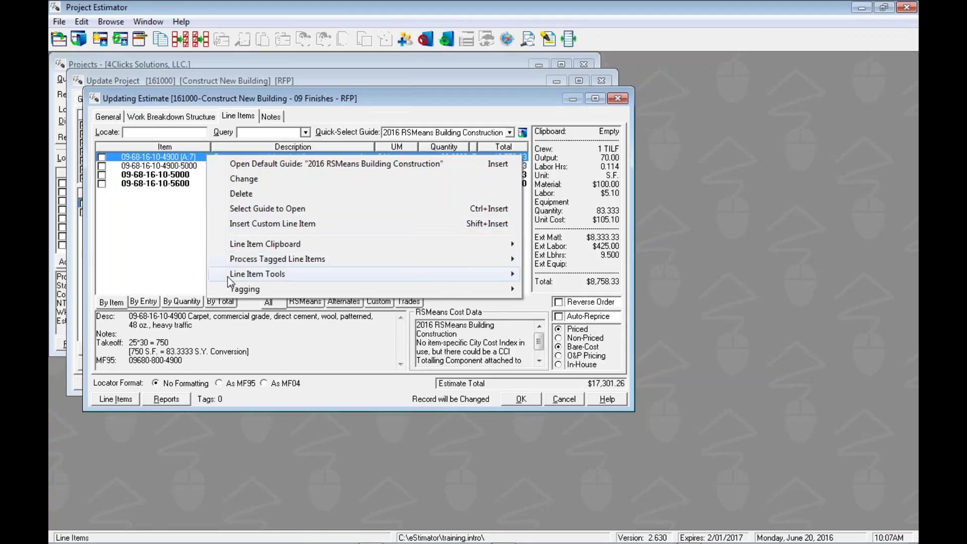
mouse_move(227, 275)
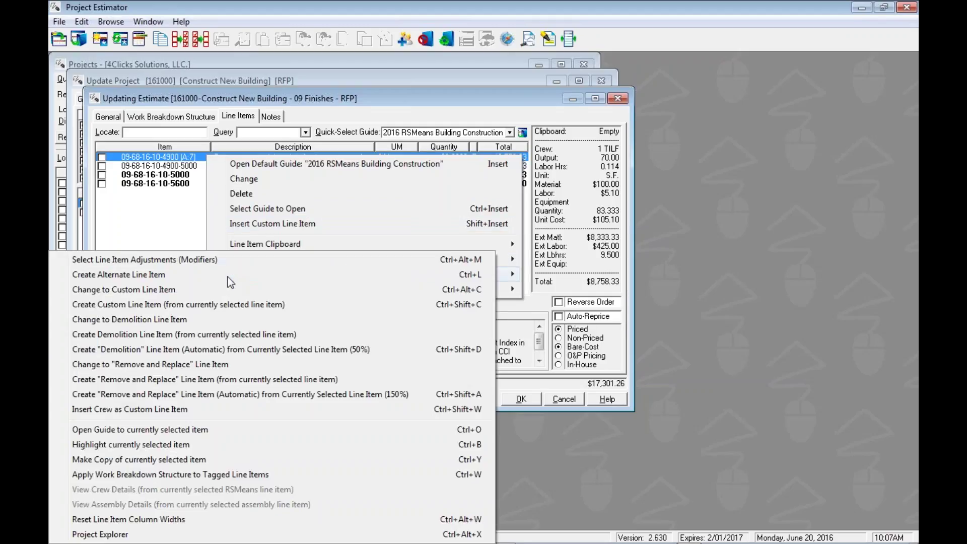
click(162, 259)
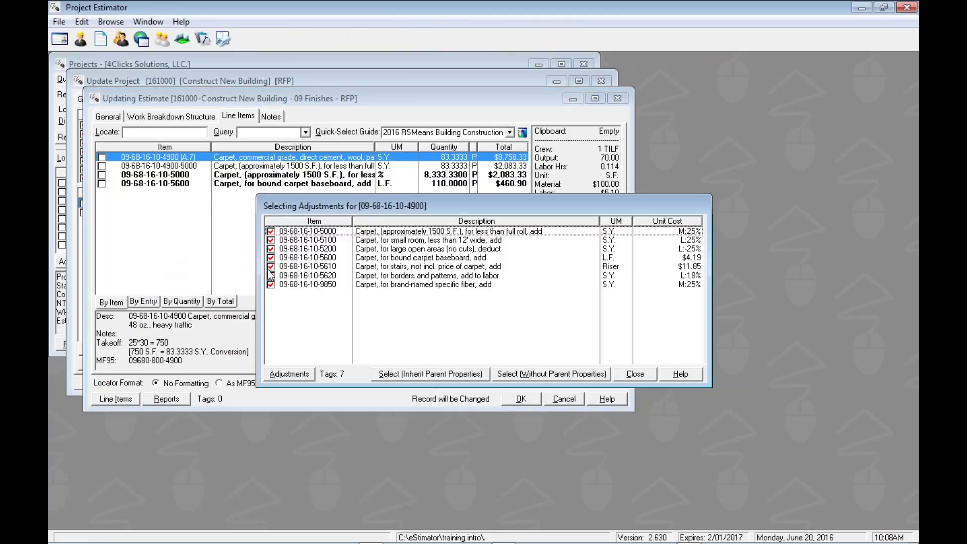
key(ctrl+u)
key(Down)
key(Down)
key(Down)
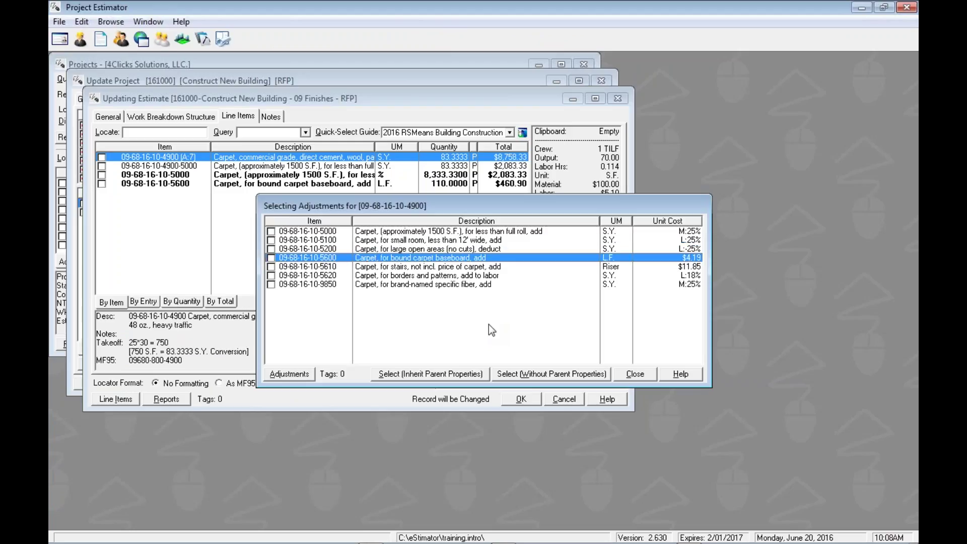
key(space)
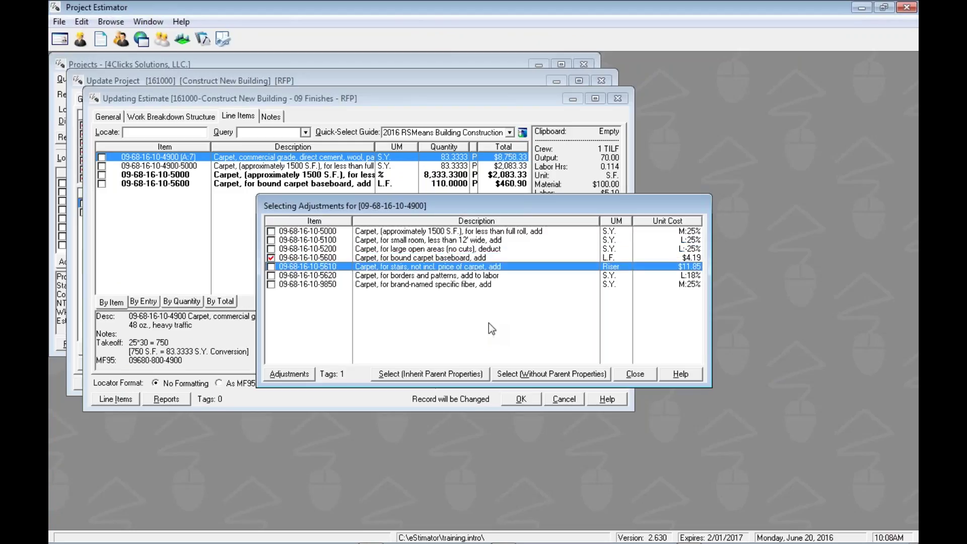
right_click(516, 257)
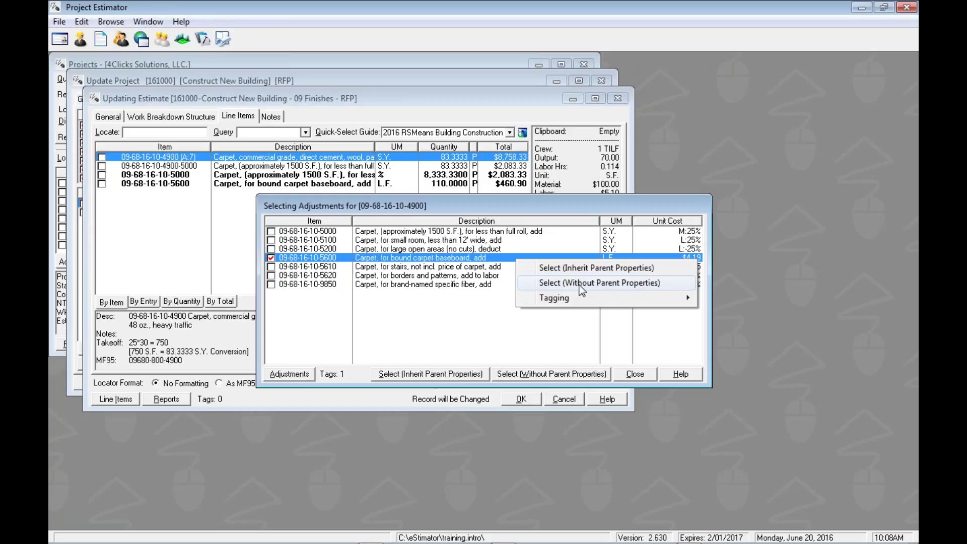
click(563, 283)
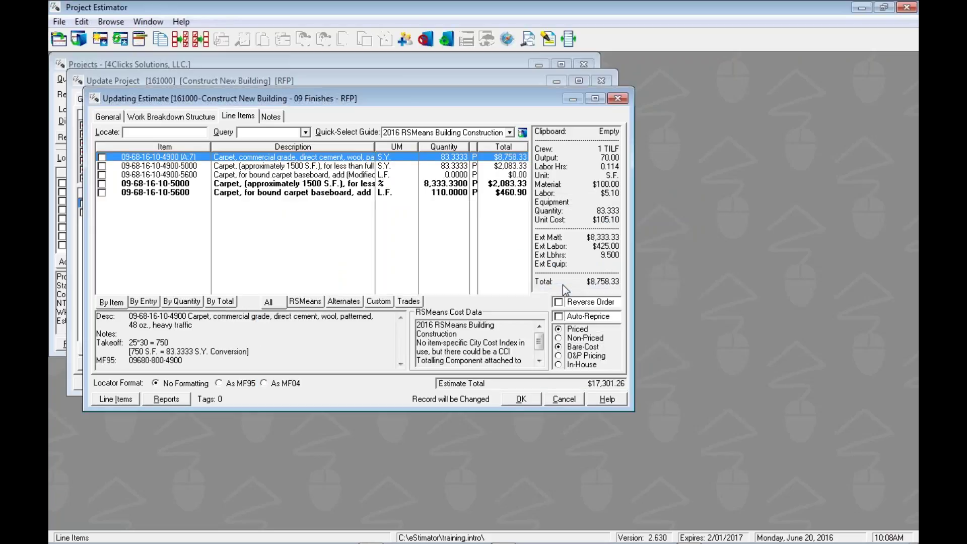
key(Down)
key(Down)
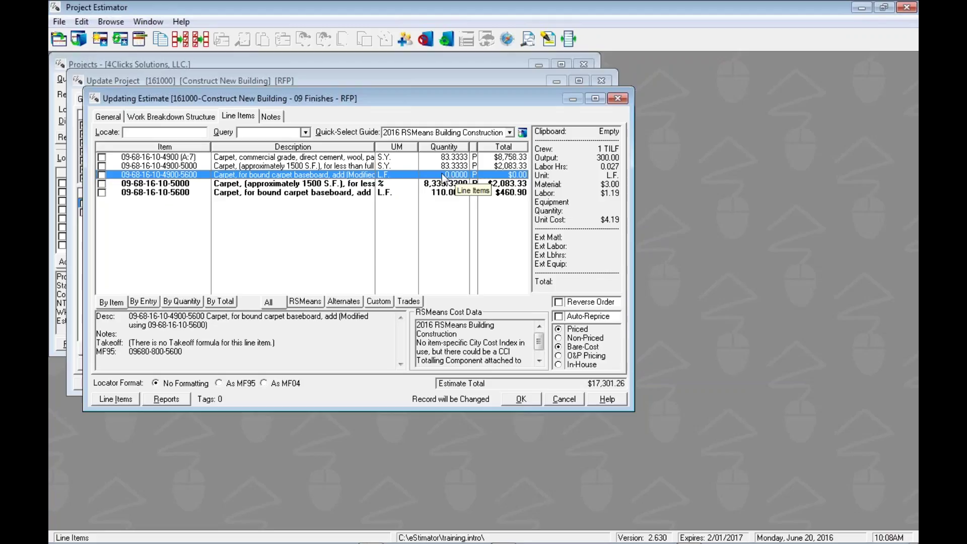
double_click(252, 175)
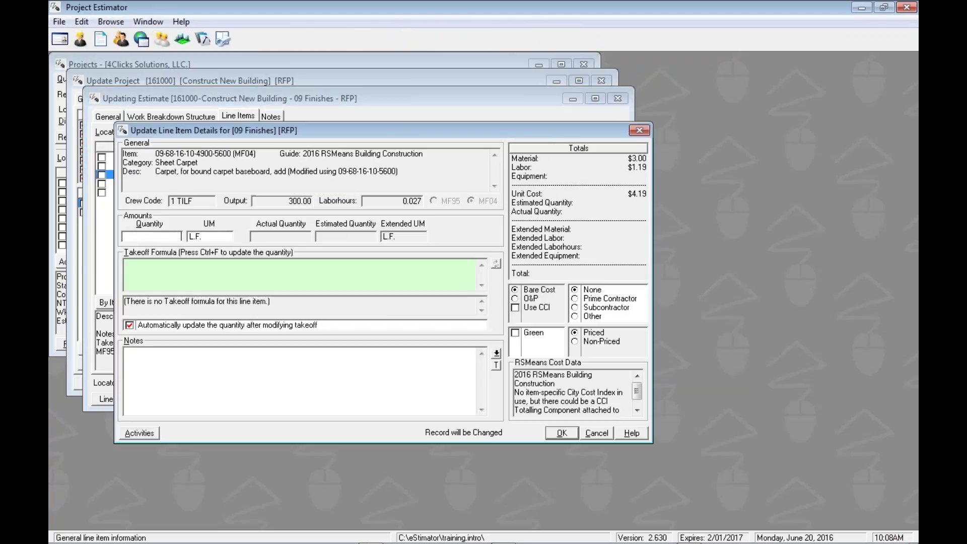
click(245, 271)
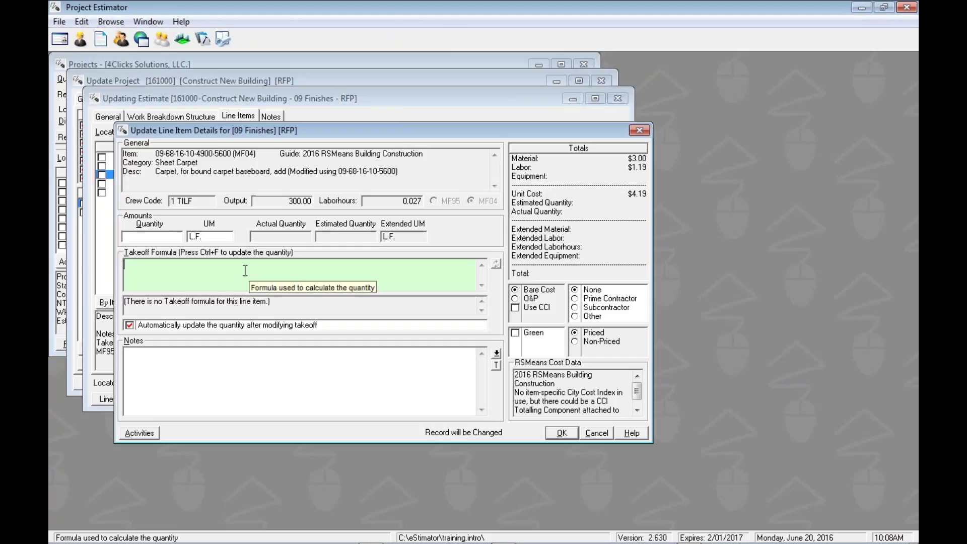
text(25+25+30+30)
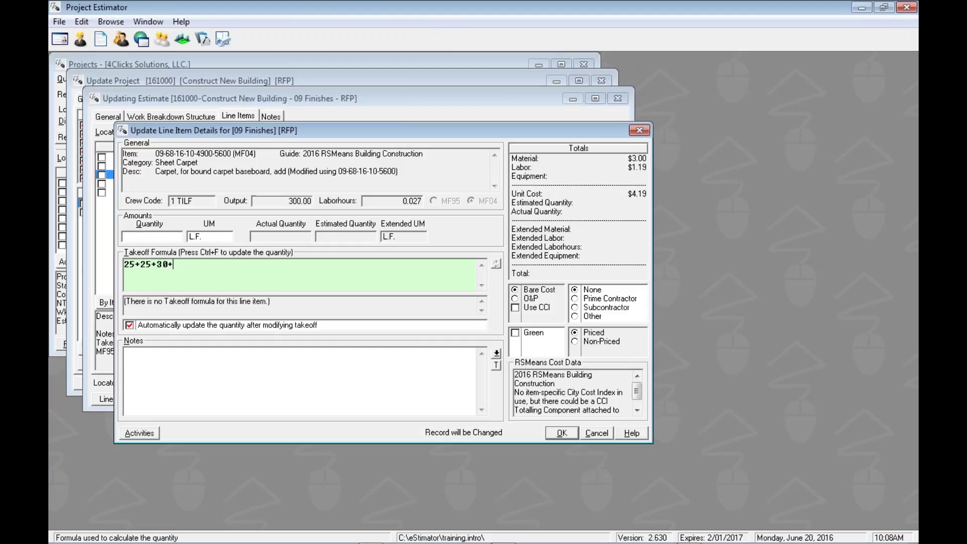
click(258, 404)
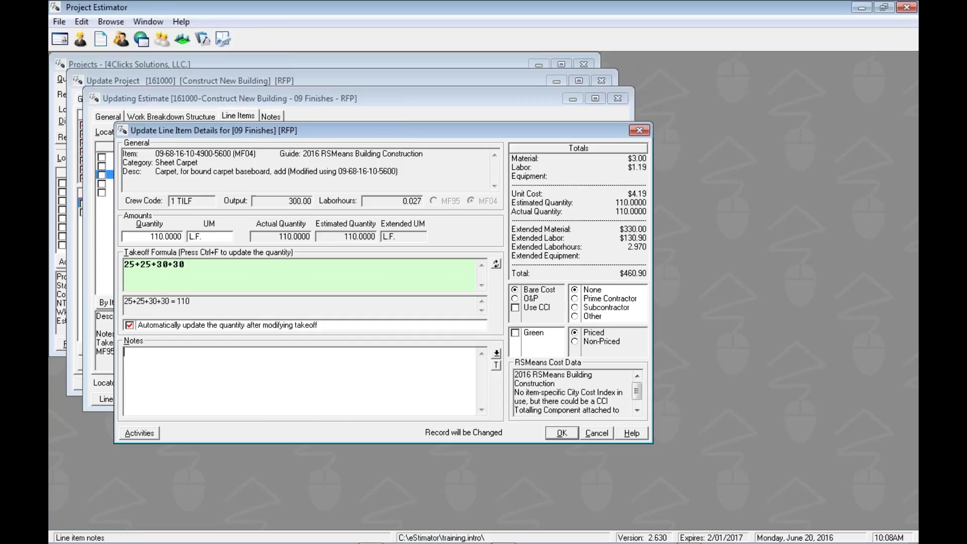
click(560, 432)
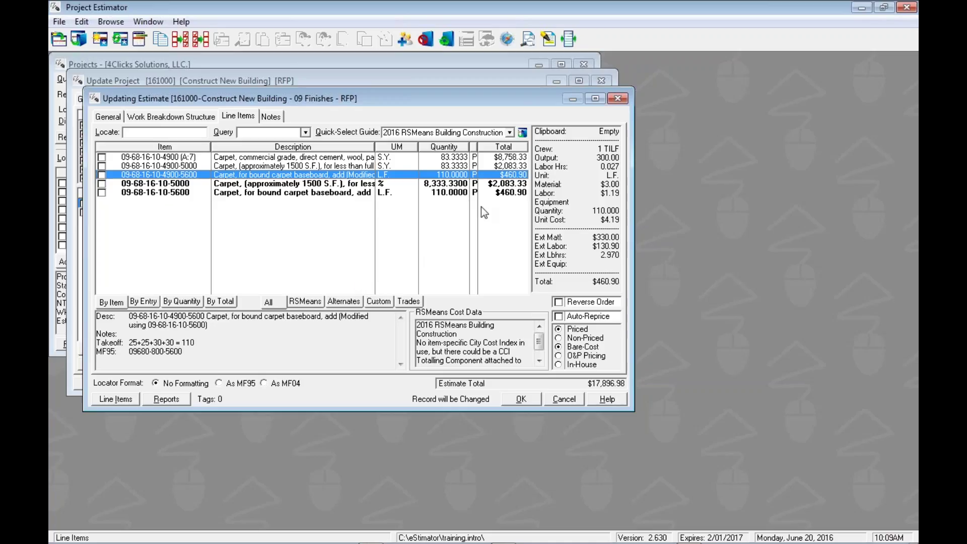
click(522, 192)
click(524, 176)
click(258, 160)
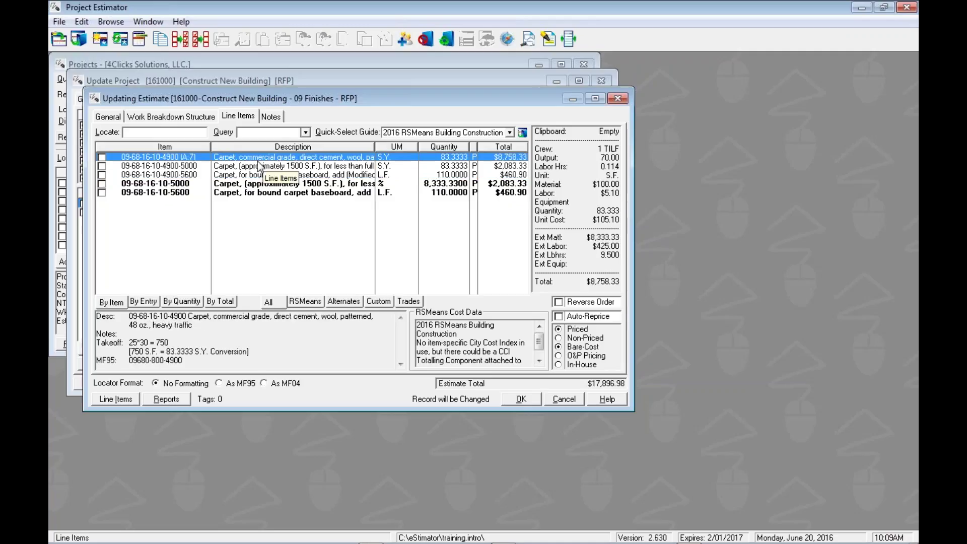